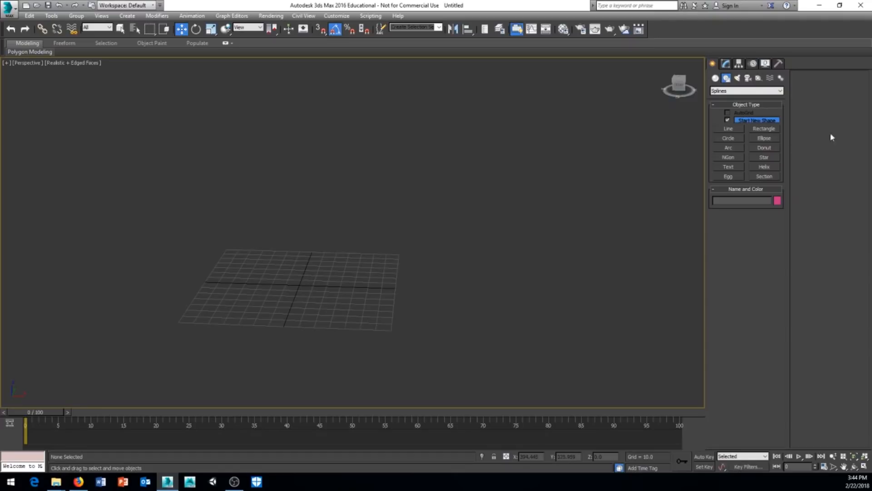
Switch the Create panel to Standard Primitives geometry.
{"action": "left_click", "coordinate": [716, 78]}
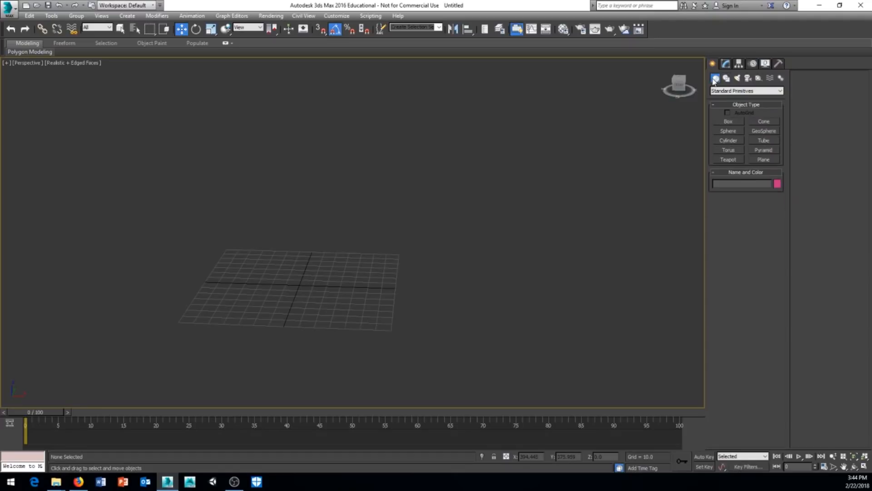
Draw a tall box about 66 × 32 × 126 units in the viewport.
{"action": "left_click", "coordinate": [730, 121]}
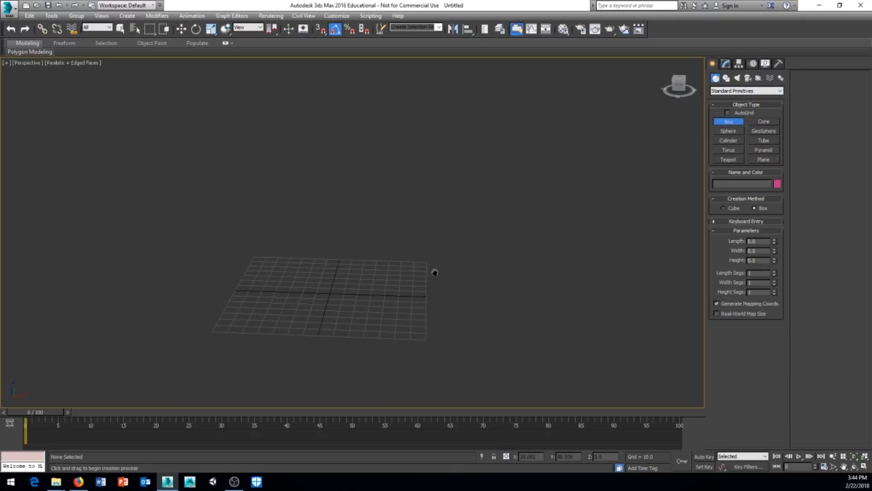
{"action": "left_click_drag", "start_coordinate": [302, 304], "coordinate": [357, 272]}
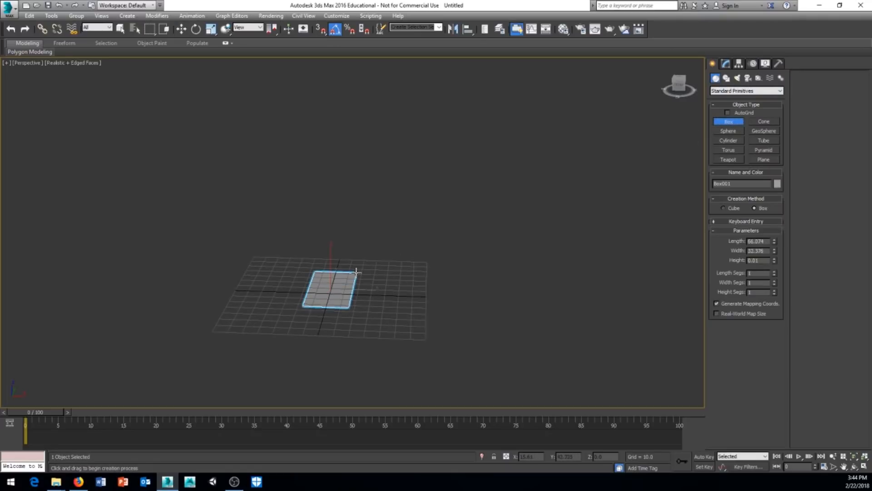
{"action": "left_click", "coordinate": [356, 95]}
{"action": "middle_click_drag", "start_coordinate": [425, 243], "coordinate": [454, 252]}
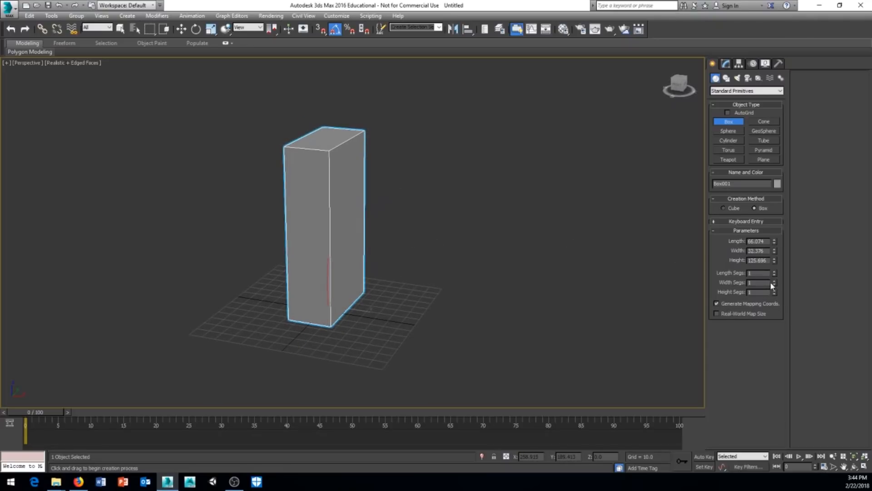
Give the box 4 length, 4 width and 4 height segments.
{"action": "left_click", "coordinate": [775, 271]}
{"action": "left_click", "coordinate": [775, 271]}
{"action": "left_click", "coordinate": [775, 271]}
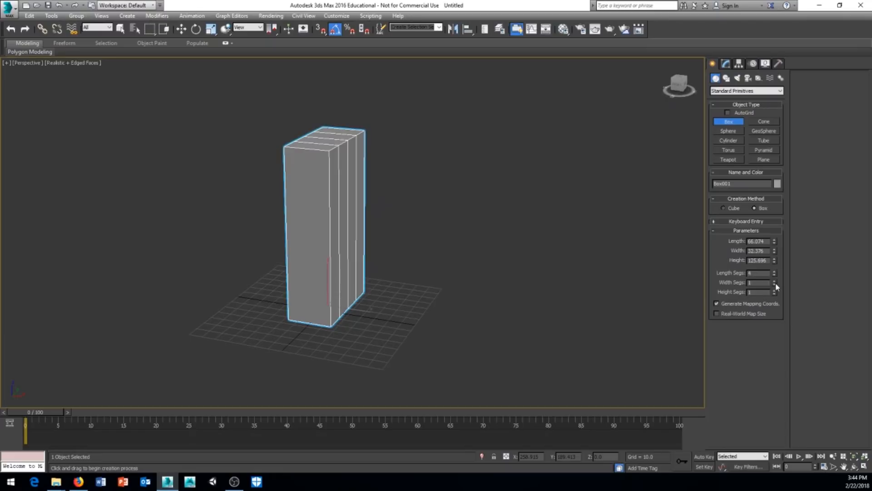
{"action": "left_click", "coordinate": [774, 281]}
{"action": "left_click", "coordinate": [775, 281]}
{"action": "left_click", "coordinate": [775, 280]}
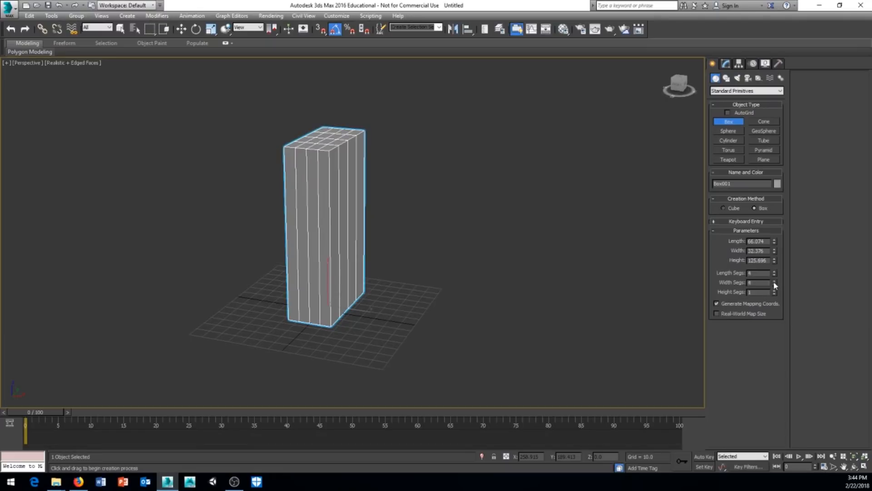
{"action": "left_click", "coordinate": [774, 291]}
{"action": "left_click", "coordinate": [774, 290]}
{"action": "left_click", "coordinate": [774, 290]}
{"action": "middle_click_drag", "start_coordinate": [541, 298], "coordinate": [441, 315]}
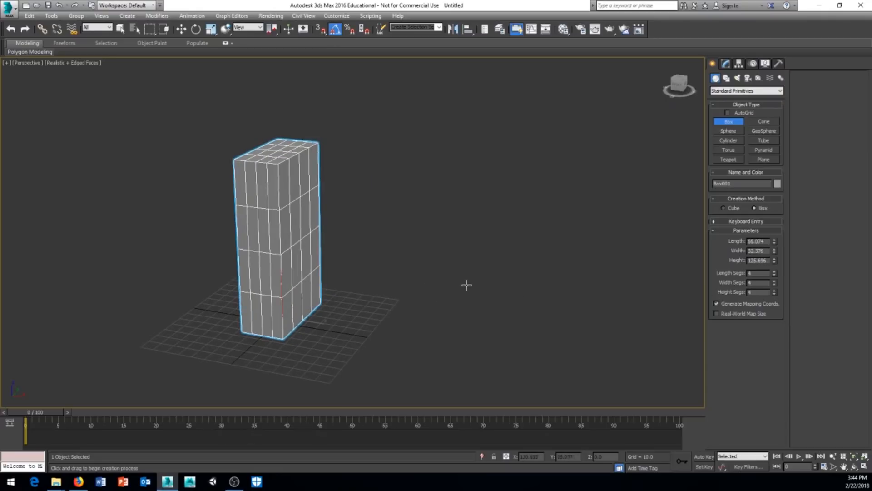
{"action": "middle_click_drag", "start_coordinate": [467, 285], "coordinate": [407, 252], "text": "alt"}
{"action": "scroll", "coordinate": [397, 282], "scroll_direction": "up", "scroll_amount": 2}
{"action": "scroll", "coordinate": [407, 252], "scroll_direction": "down", "scroll_amount": 2}
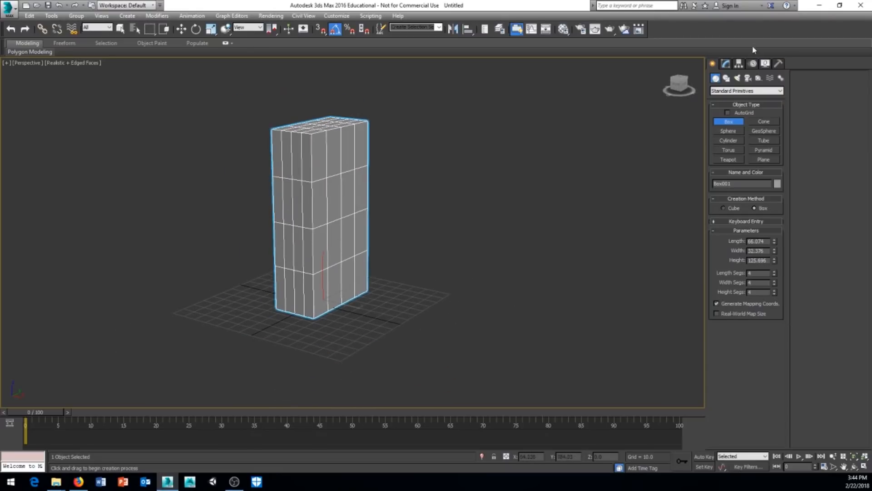
{"action": "left_click", "coordinate": [727, 64]}
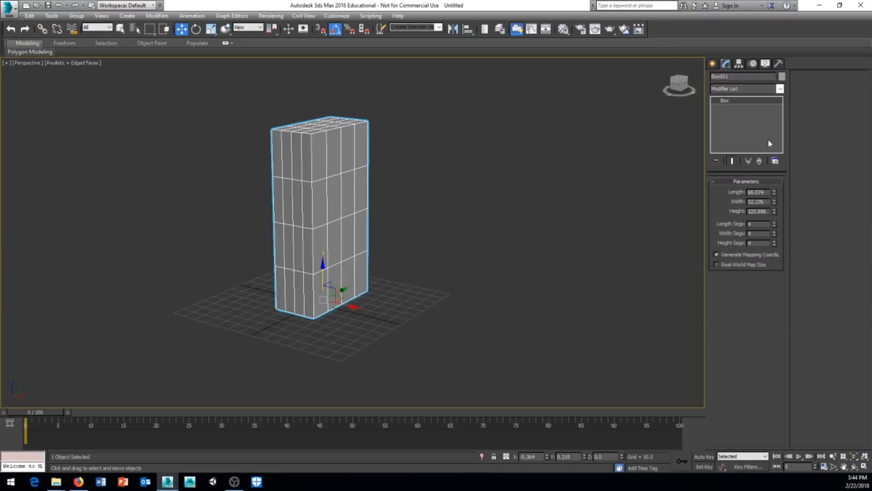
Apply a Bend modifier to Box001 and frame it in the viewport.
{"action": "left_click", "coordinate": [780, 89]}
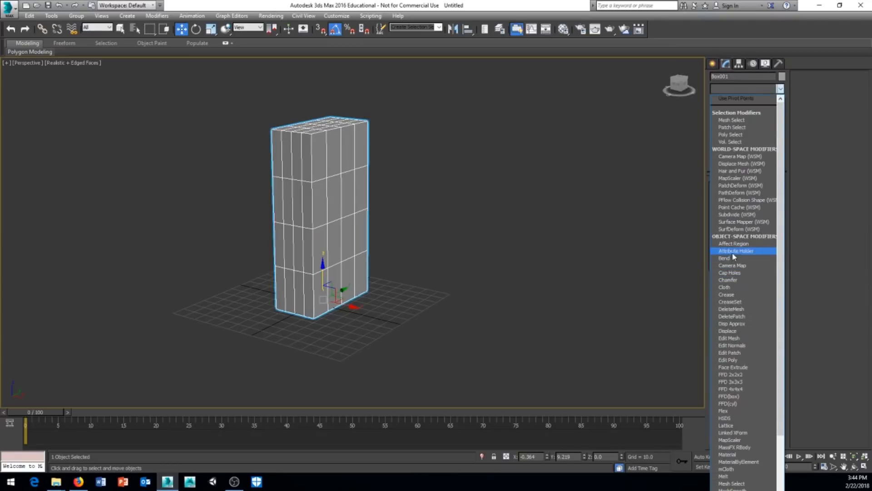
{"action": "left_click", "coordinate": [727, 258]}
{"action": "scroll", "coordinate": [462, 278], "scroll_direction": "up", "scroll_amount": 3}
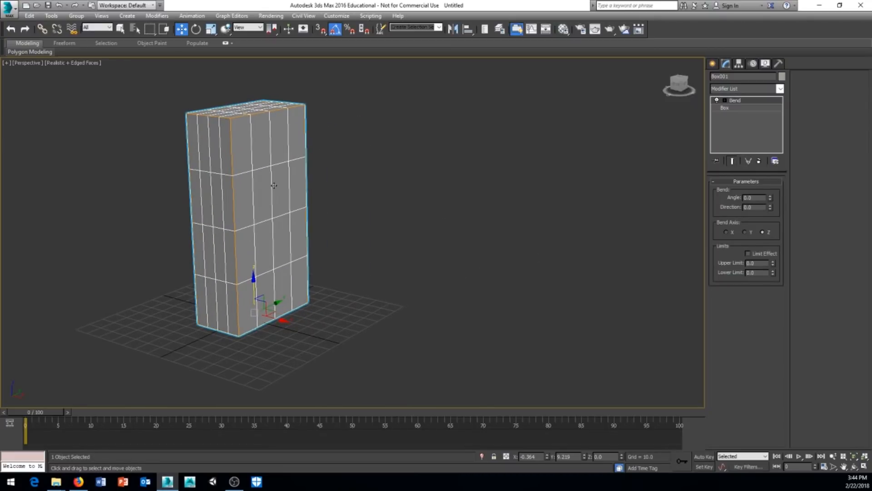
{"action": "middle_click_drag", "start_coordinate": [322, 199], "coordinate": [443, 222], "text": "alt"}
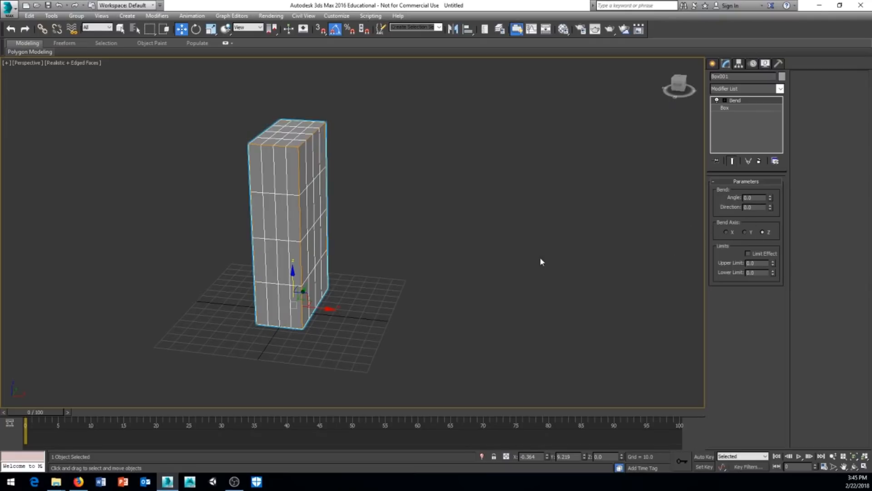
{"action": "middle_click_drag", "start_coordinate": [541, 262], "coordinate": [531, 274]}
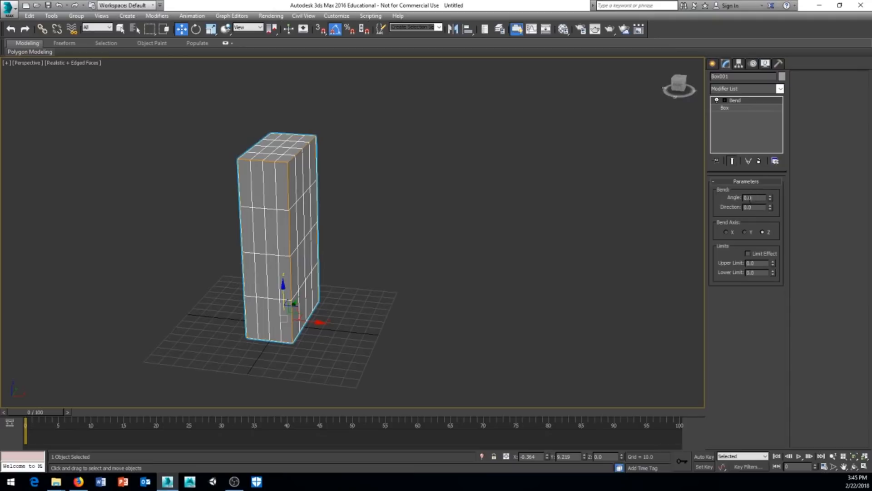
Set the Bend angle to 90 degrees.
{"action": "type", "text": "90"}
{"action": "key", "text": "Return"}
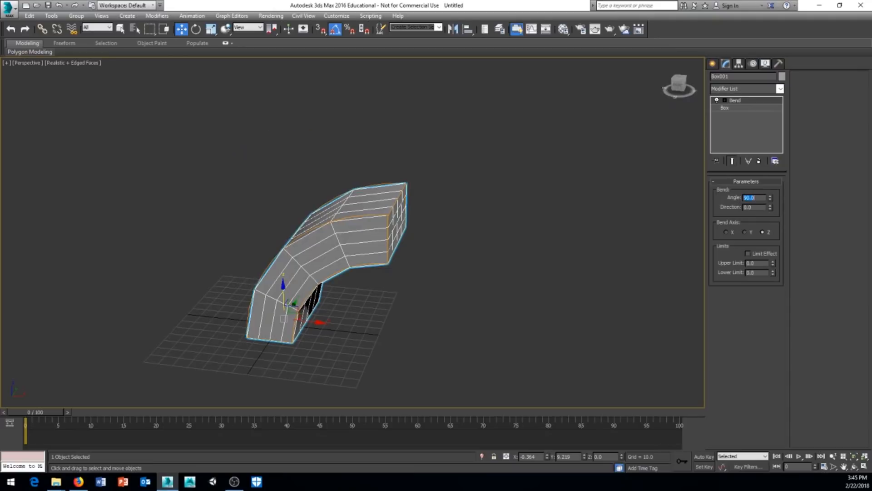
{"action": "middle_click_drag", "start_coordinate": [393, 321], "coordinate": [307, 247], "text": "alt"}
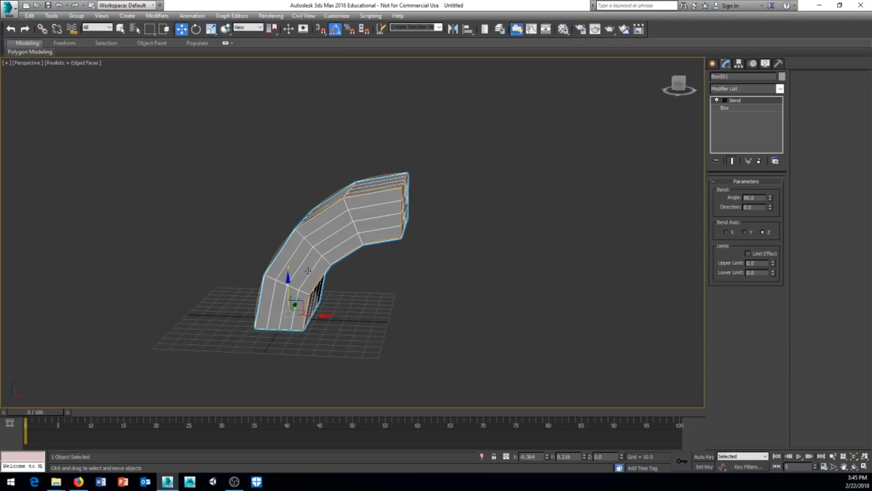
{"action": "middle_click_drag", "start_coordinate": [581, 279], "coordinate": [581, 281]}
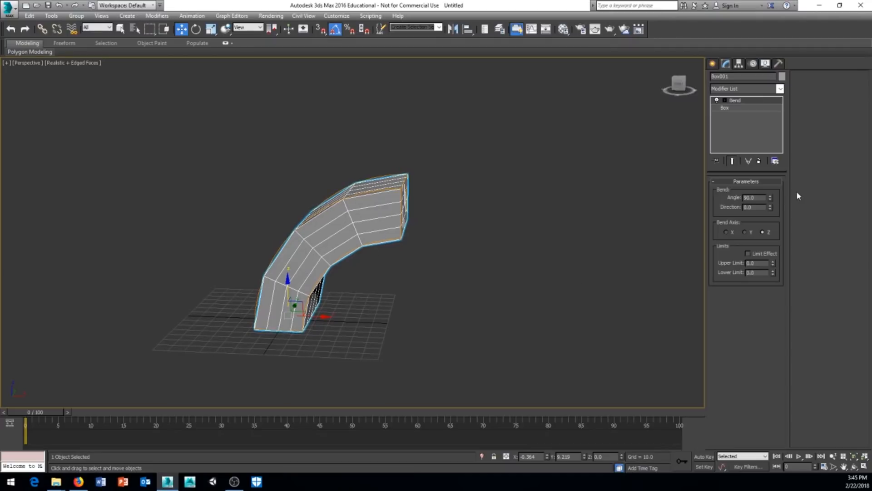
Try other bend angles and directions, then restore 90 angle and 0 direction.
{"action": "left_click_drag", "start_coordinate": [771, 198], "coordinate": [791, 119]}
{"action": "key", "text": "ctrl+z"}
{"action": "left_click_drag", "start_coordinate": [772, 200], "coordinate": [777, 254]}
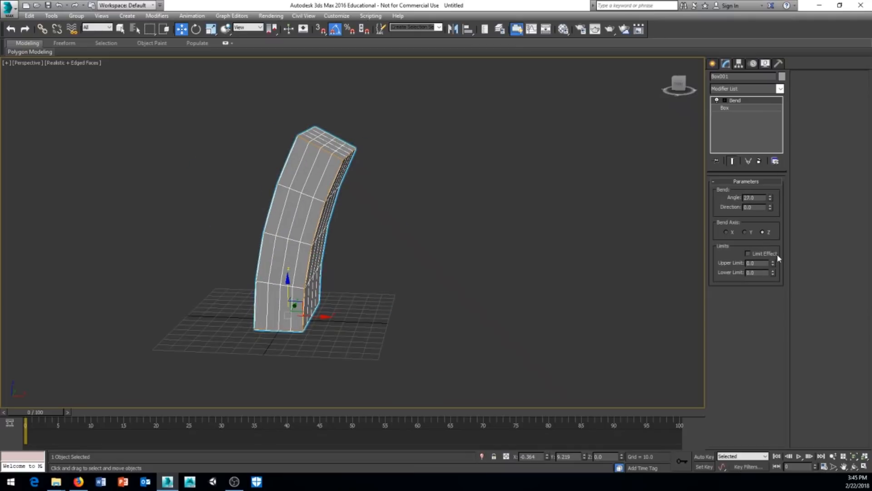
{"action": "key", "text": "ctrl+z"}
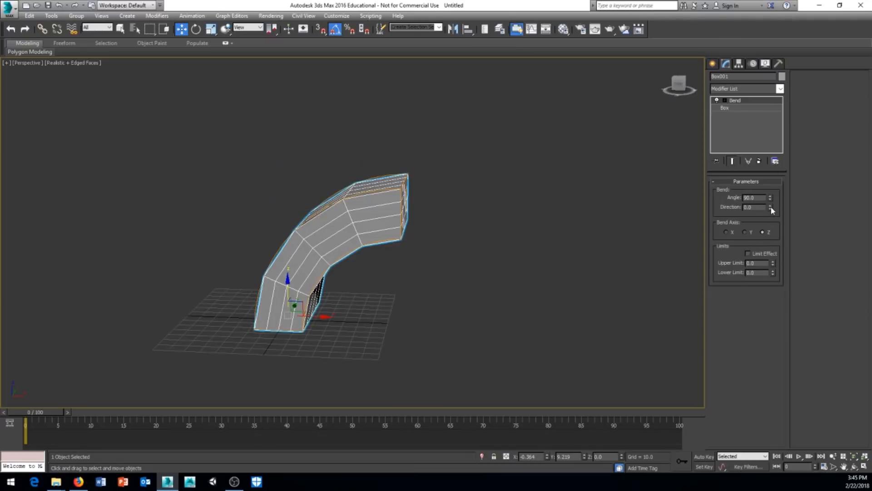
{"action": "left_click_drag", "start_coordinate": [772, 209], "coordinate": [808, 367]}
{"action": "key", "text": "ctrl+z"}
Try bending around the Y and X axes with varied angle and direction.
{"action": "left_click", "coordinate": [744, 233]}
{"action": "mouse_move", "coordinate": [424, 244]}
{"action": "middle_mouse_down", "text": "alt"}
{"action": "mouse_move", "coordinate": [458, 232]}
{"action": "mouse_move", "coordinate": [435, 245]}
{"action": "middle_mouse_up", "text": "alt"}
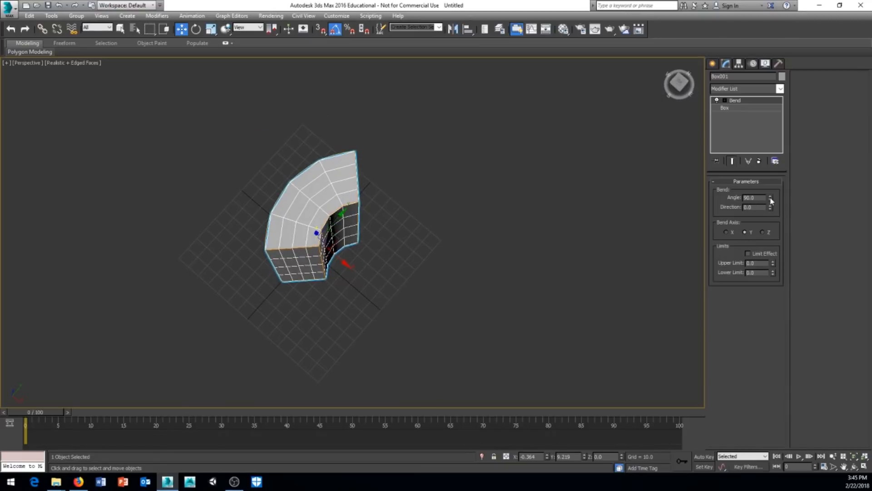
{"action": "mouse_move", "coordinate": [771, 200]}
{"action": "left_mouse_down"}
{"action": "mouse_move", "coordinate": [775, 246]}
{"action": "mouse_move", "coordinate": [782, 195]}
{"action": "mouse_move", "coordinate": [793, 187]}
{"action": "mouse_move", "coordinate": [771, 215]}
{"action": "left_mouse_up"}
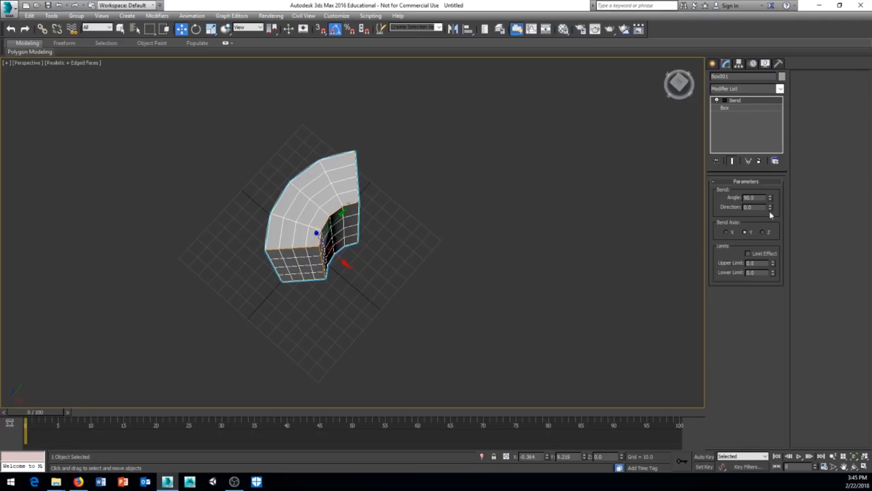
{"action": "left_click", "coordinate": [726, 232]}
{"action": "middle_click_drag", "start_coordinate": [374, 334], "coordinate": [438, 257], "text": "alt"}
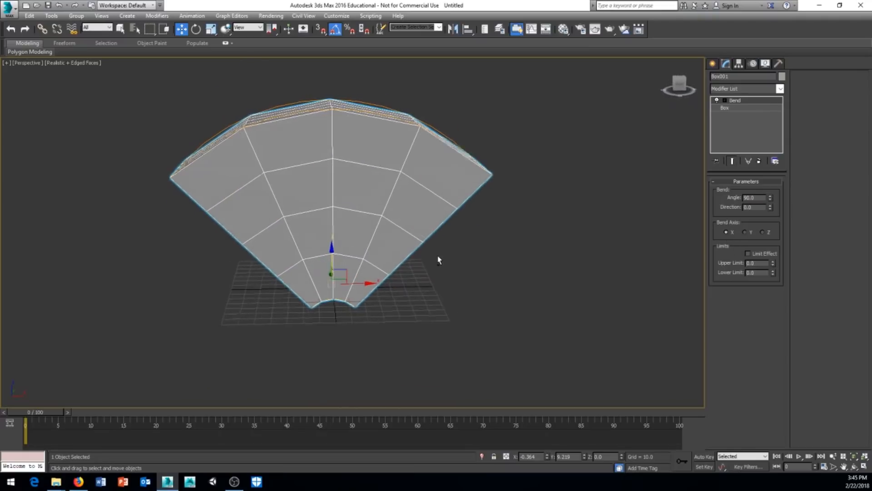
{"action": "left_click_drag", "start_coordinate": [771, 200], "coordinate": [788, 160]}
{"action": "key", "text": "ctrl+z"}
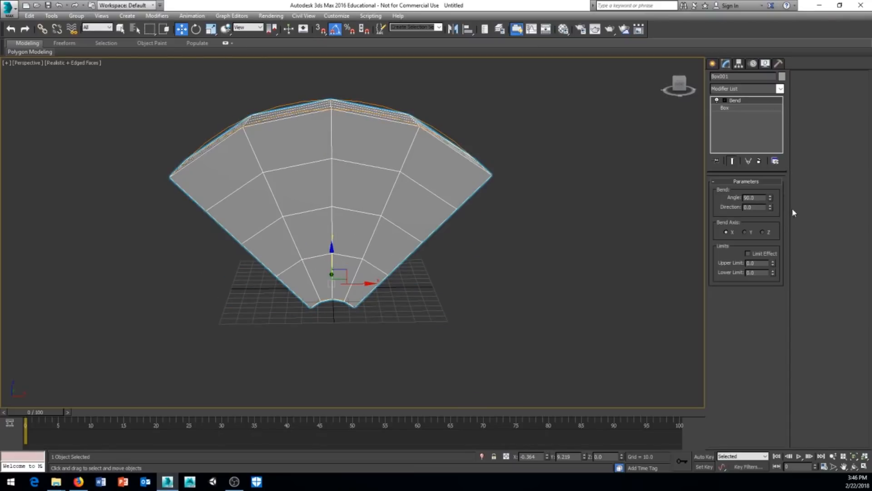
{"action": "left_click_drag", "start_coordinate": [771, 207], "coordinate": [796, 218]}
{"action": "key", "text": "ctrl+z"}
{"action": "middle_click_drag", "start_coordinate": [527, 269], "coordinate": [566, 272]}
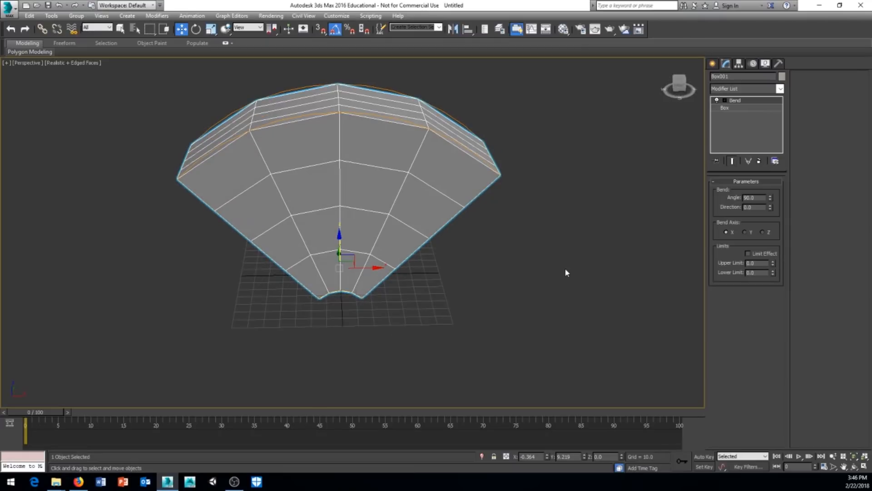
{"action": "middle_click_drag", "start_coordinate": [623, 254], "coordinate": [437, 270], "text": "alt"}
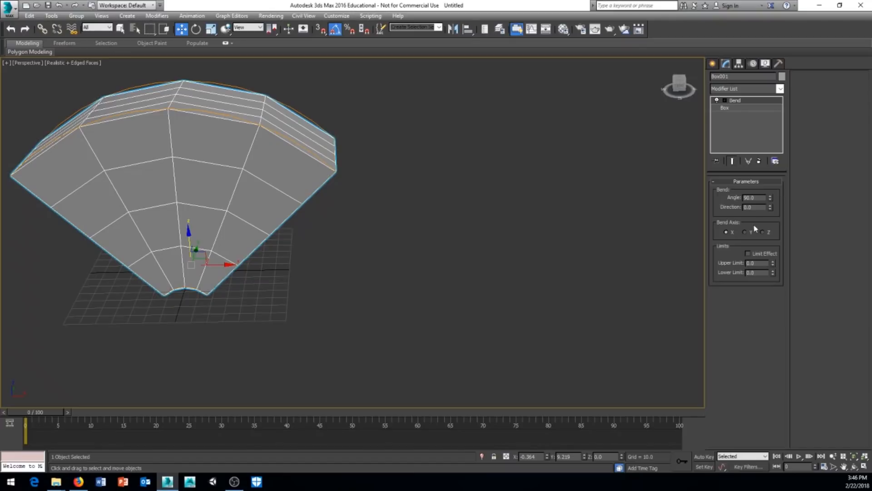
Bend the box around the Z axis at about -100.5 degrees.
{"action": "left_click_drag", "start_coordinate": [771, 200], "coordinate": [782, 267]}
{"action": "left_click", "coordinate": [763, 232]}
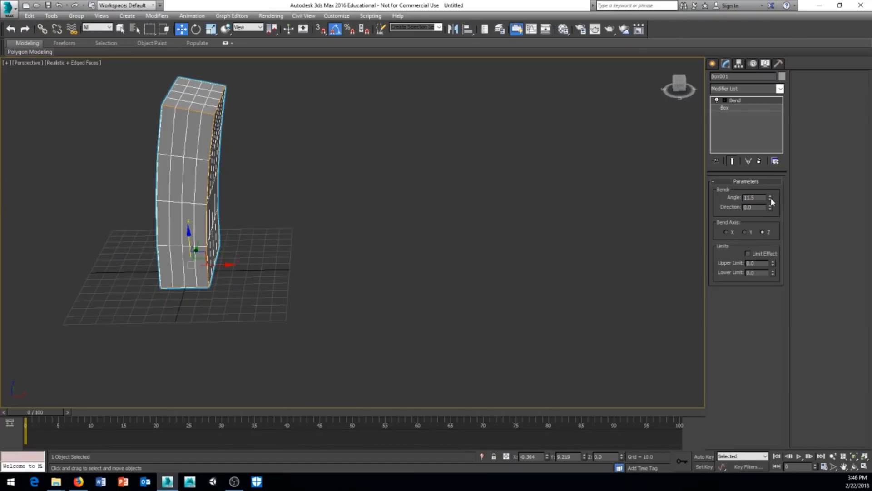
{"action": "left_click_drag", "start_coordinate": [771, 201], "coordinate": [784, 299]}
{"action": "middle_click_drag", "start_coordinate": [404, 291], "coordinate": [406, 278]}
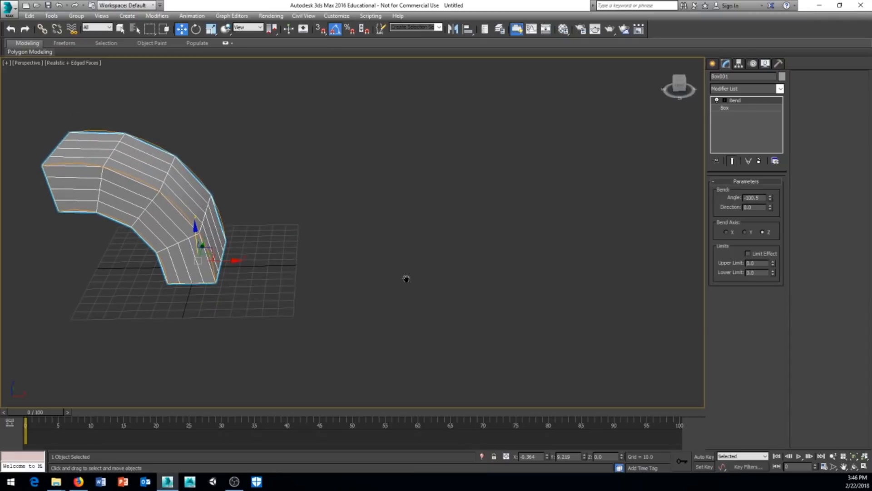
{"action": "left_click", "coordinate": [714, 64]}
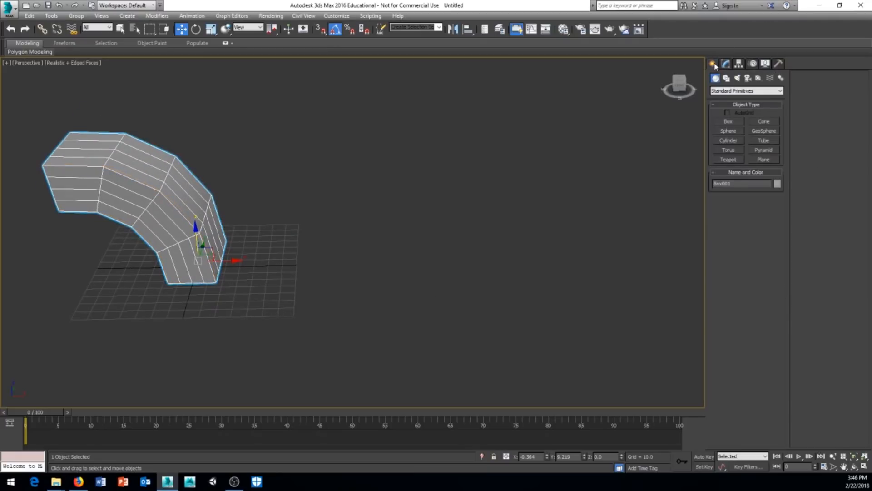
Draw a cylinder about 34.5 radius and 122.8 tall beside the bent box.
{"action": "left_click", "coordinate": [728, 141]}
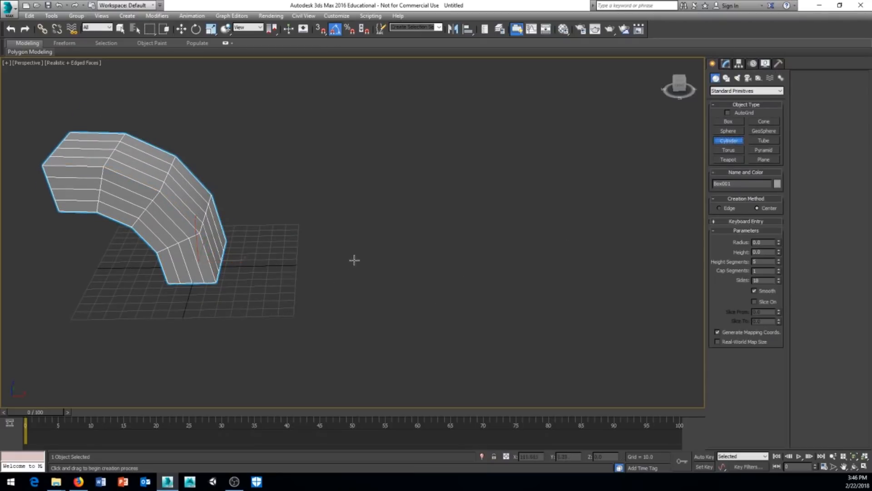
{"action": "left_click_drag", "start_coordinate": [353, 259], "coordinate": [404, 259]}
{"action": "left_click", "coordinate": [380, 90]}
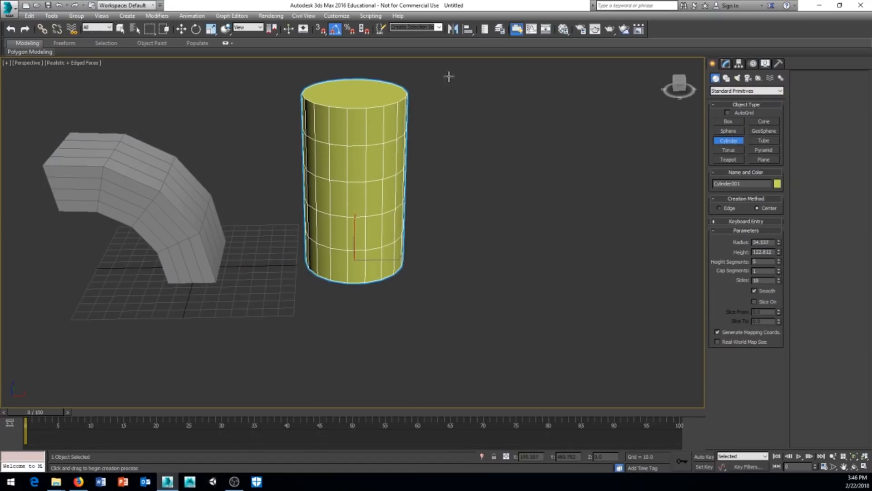
{"action": "left_click", "coordinate": [726, 64]}
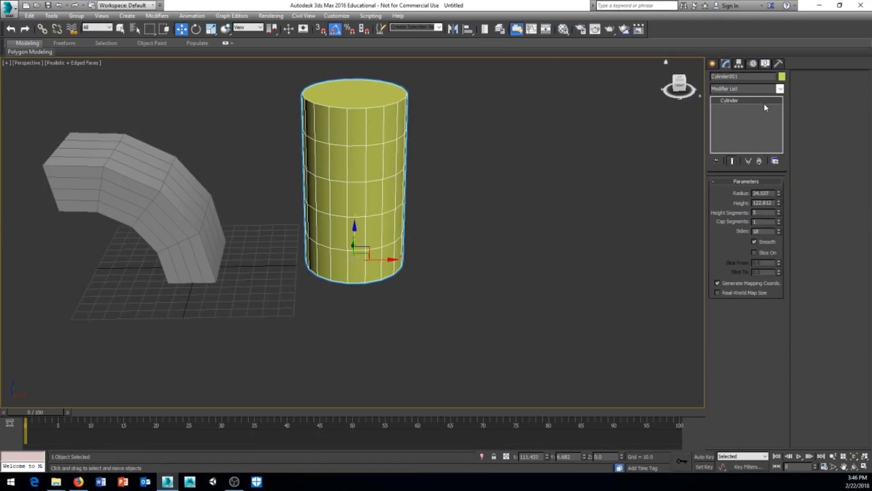
{"action": "left_click", "coordinate": [780, 89]}
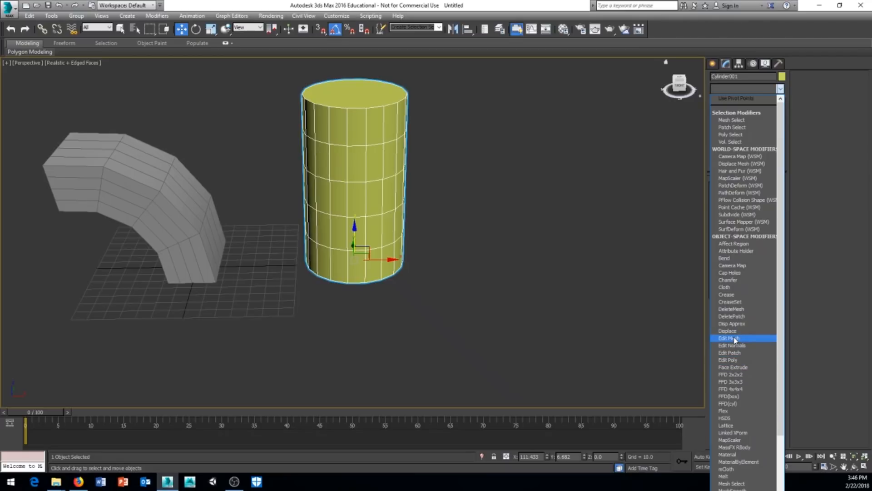
Add an Edit Poly modifier to the cylinder and view it from several angles.
{"action": "left_click", "coordinate": [734, 361]}
{"action": "middle_click_drag", "start_coordinate": [437, 179], "coordinate": [409, 204]}
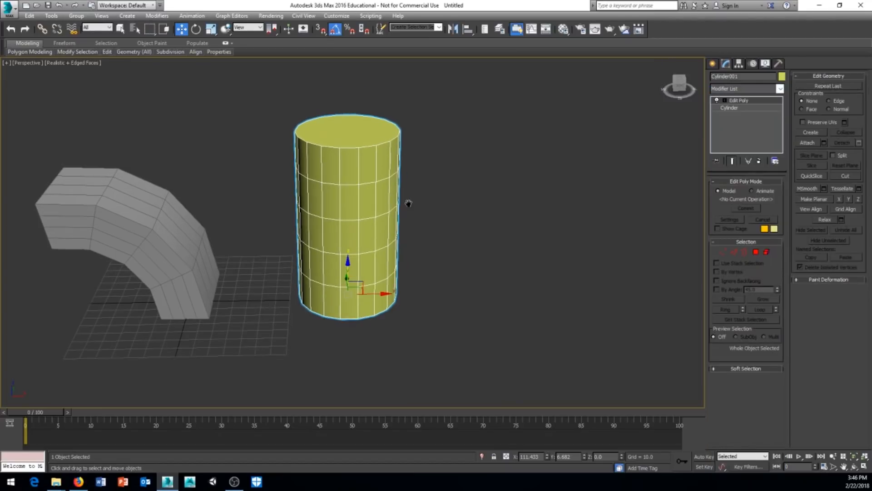
{"action": "middle_click_drag", "start_coordinate": [387, 235], "coordinate": [386, 226]}
{"action": "right_click", "coordinate": [374, 239]}
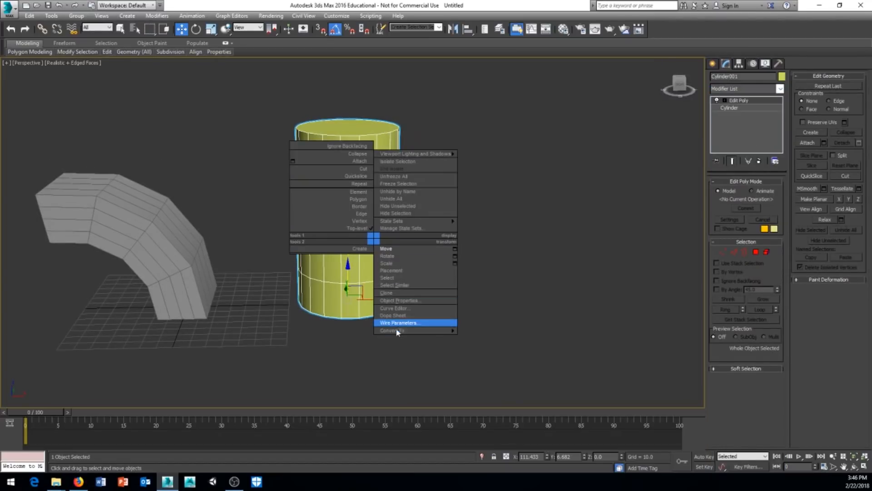
{"action": "left_click", "coordinate": [588, 260]}
{"action": "middle_click_drag", "start_coordinate": [494, 207], "coordinate": [491, 214]}
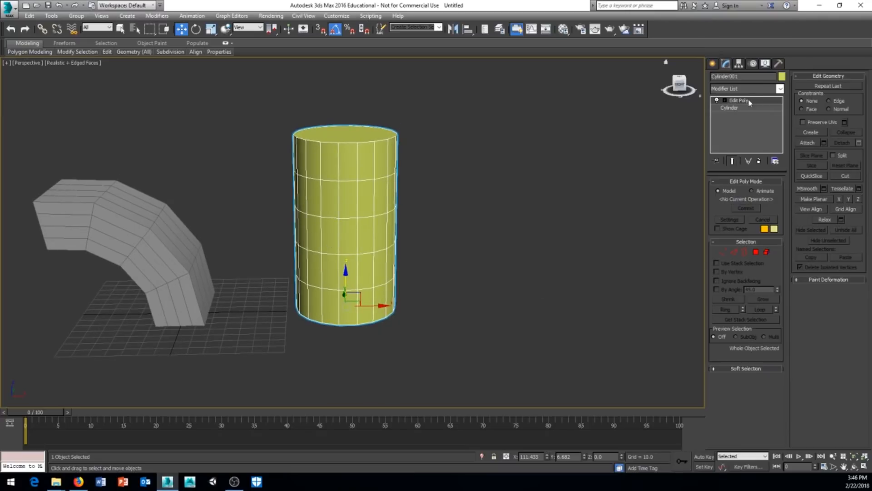
{"action": "left_click", "coordinate": [737, 109]}
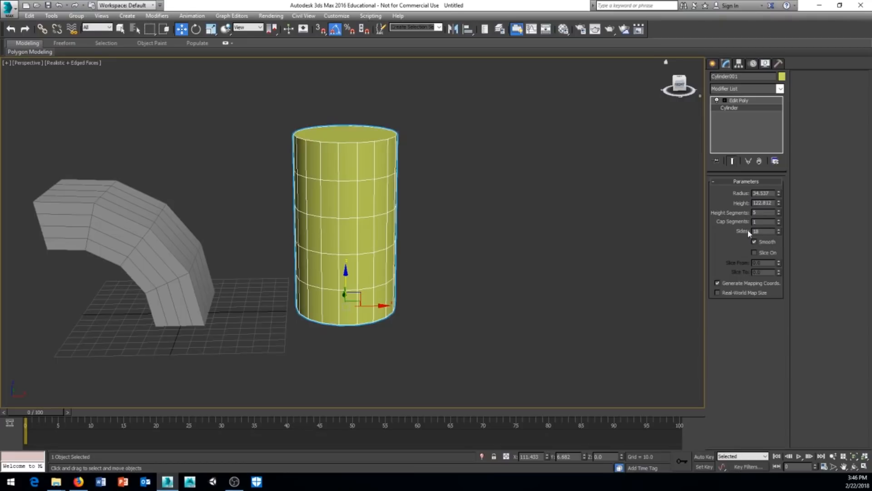
{"action": "left_click", "coordinate": [736, 100]}
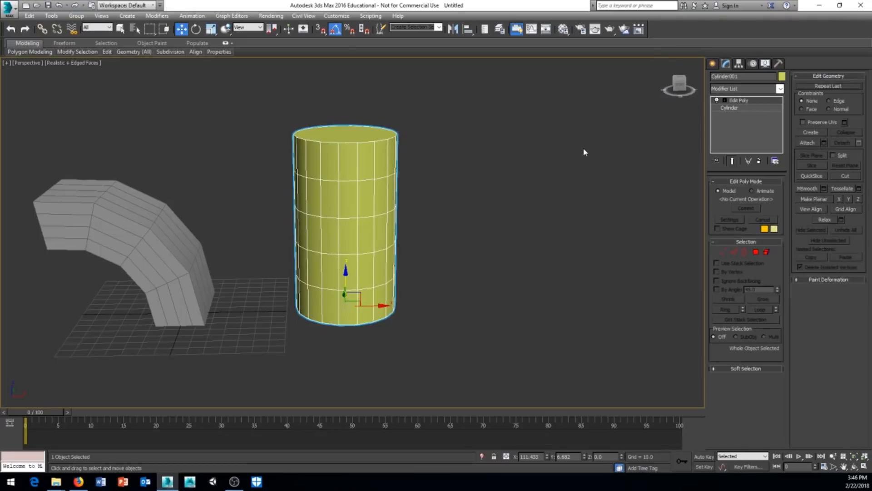
{"action": "middle_click_drag", "start_coordinate": [572, 162], "coordinate": [560, 186]}
{"action": "middle_click_drag", "start_coordinate": [510, 173], "coordinate": [534, 195], "text": "alt"}
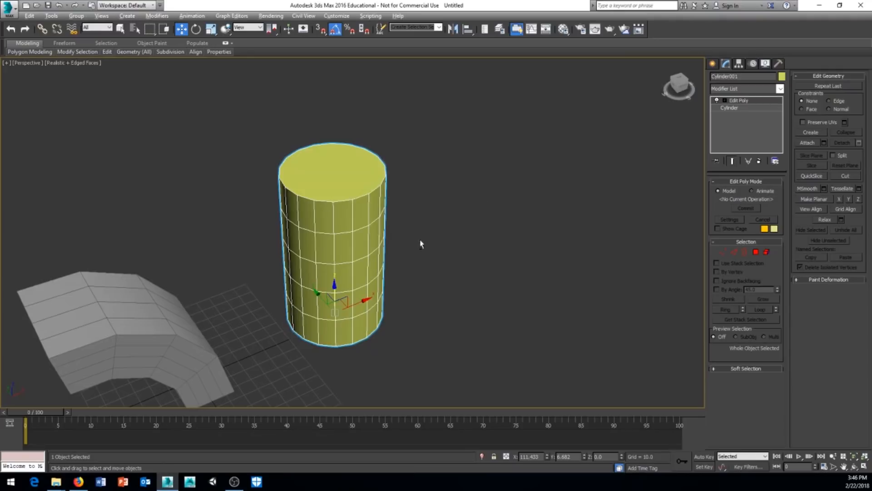
{"action": "middle_click_drag", "start_coordinate": [421, 244], "coordinate": [508, 236], "text": "alt"}
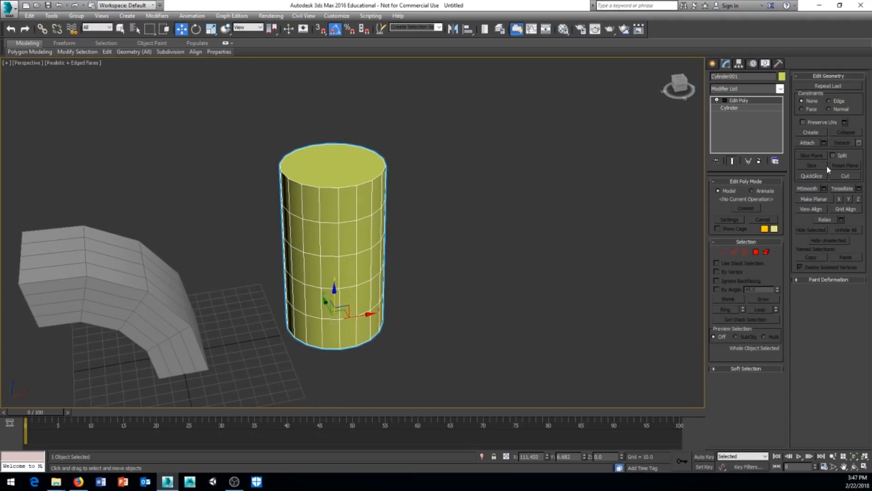
{"action": "mouse_move", "coordinate": [358, 264]}
{"action": "middle_mouse_down", "text": "alt"}
{"action": "mouse_move", "coordinate": [344, 241]}
{"action": "mouse_move", "coordinate": [343, 289]}
{"action": "mouse_move", "coordinate": [349, 274]}
{"action": "middle_mouse_up", "text": "alt"}
{"action": "middle_click_drag", "start_coordinate": [324, 233], "coordinate": [335, 235], "text": "alt"}
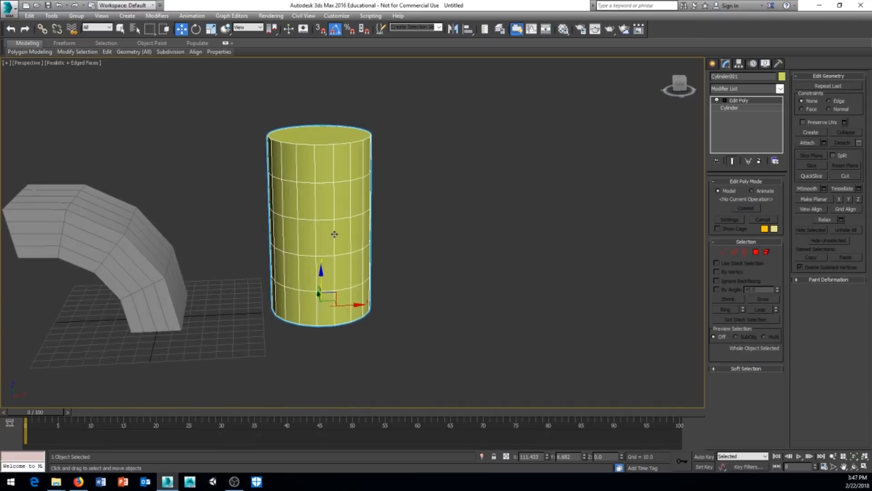
Delete the Edit Poly modifier and scroll through the modifier list.
{"action": "right_click", "coordinate": [757, 103]}
{"action": "left_click", "coordinate": [765, 114]}
{"action": "left_click", "coordinate": [780, 88]}
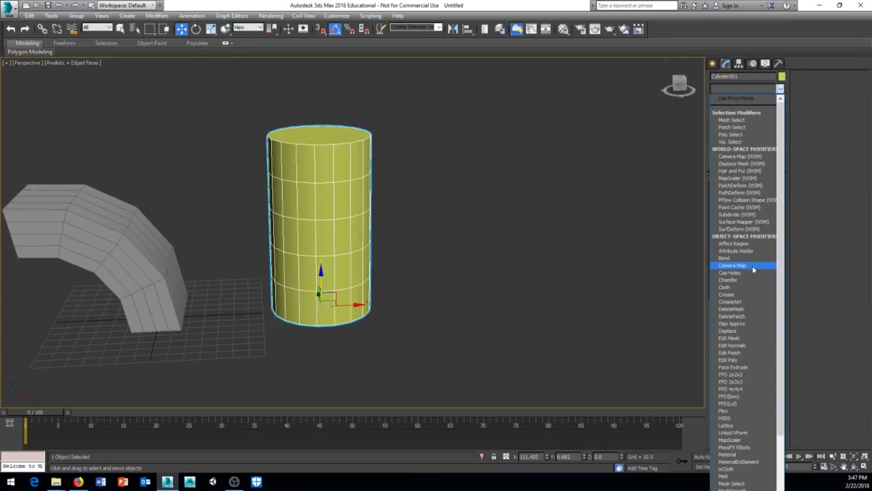
{"action": "scroll", "coordinate": [754, 324], "scroll_direction": "down", "scroll_amount": 1}
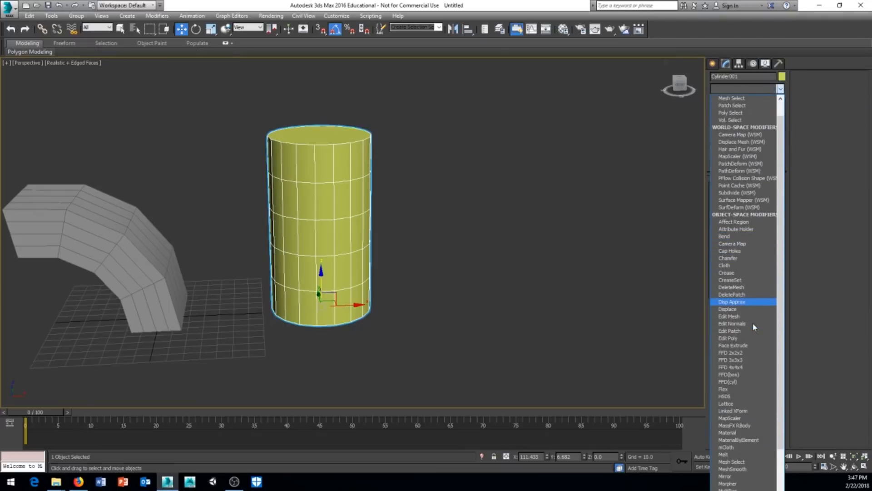
{"action": "scroll", "coordinate": [753, 322], "scroll_direction": "down", "scroll_amount": 2}
Add a Melt modifier to the cylinder, go to frame 100 and enable Auto Key.
{"action": "left_click", "coordinate": [731, 411]}
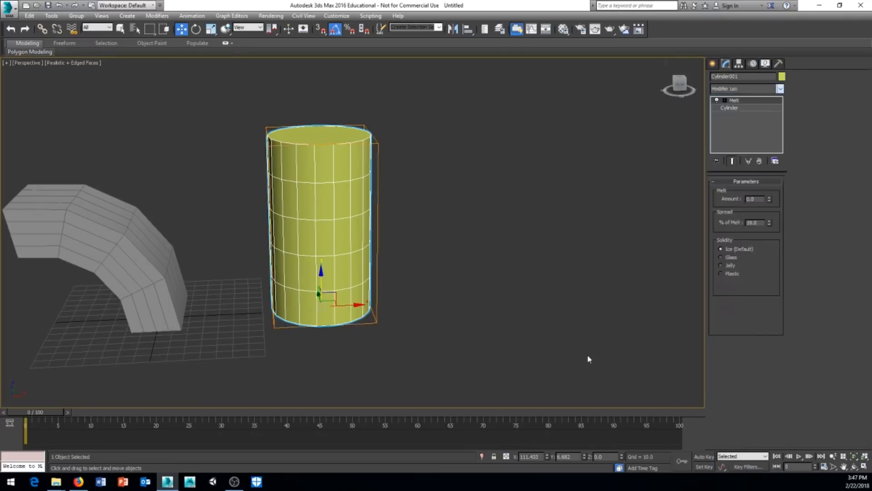
{"action": "middle_click_drag", "start_coordinate": [589, 359], "coordinate": [425, 226], "text": "alt"}
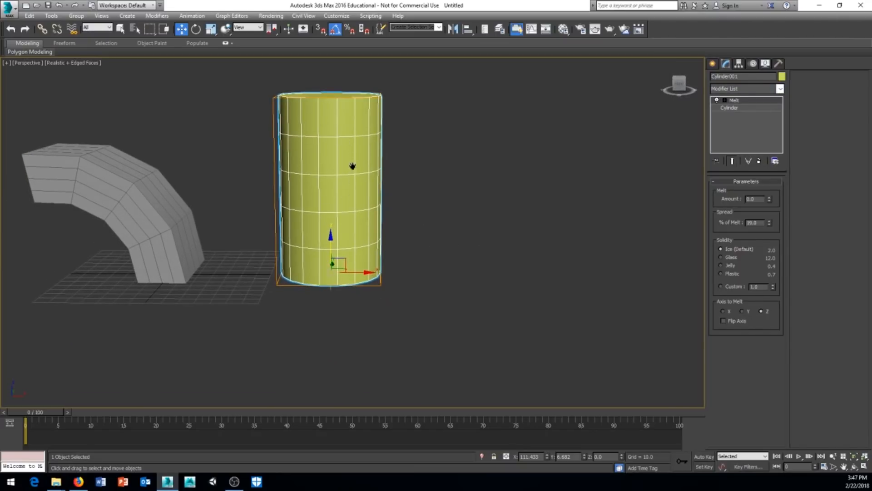
{"action": "middle_click_drag", "start_coordinate": [353, 166], "coordinate": [344, 187]}
{"action": "middle_click_drag", "start_coordinate": [497, 228], "coordinate": [512, 241], "text": "alt"}
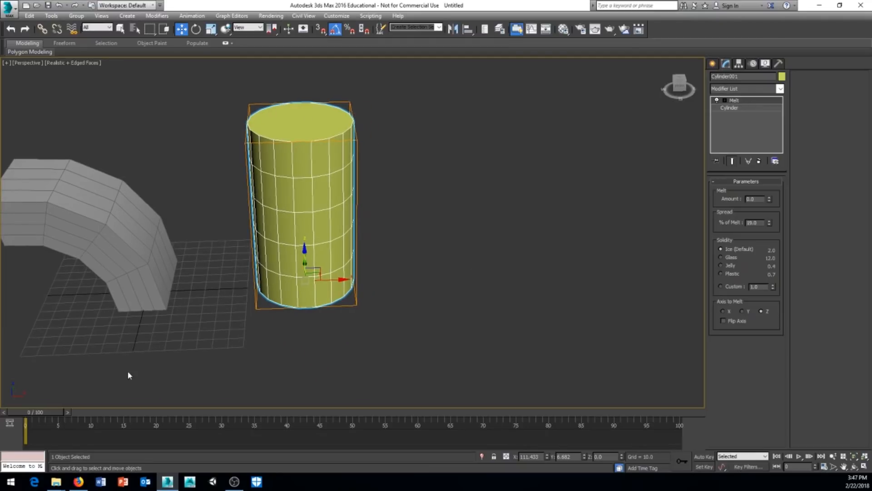
{"action": "left_click_drag", "start_coordinate": [55, 407], "coordinate": [725, 404]}
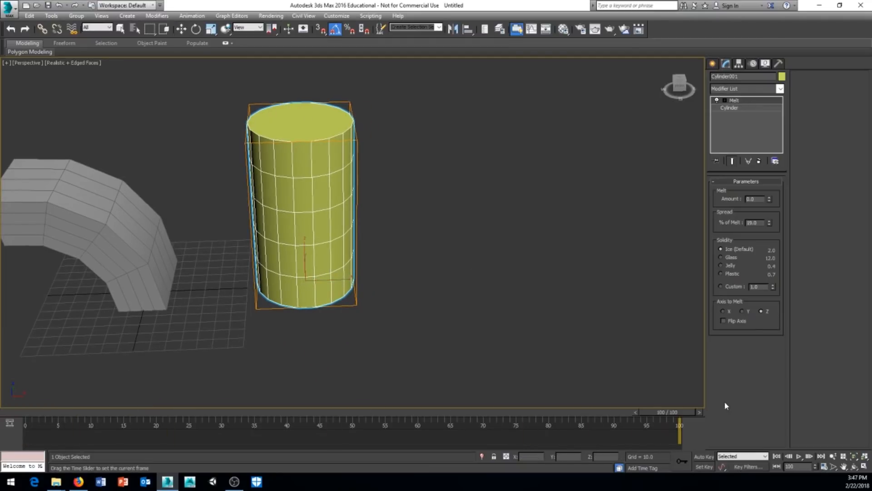
{"action": "left_click", "coordinate": [705, 456]}
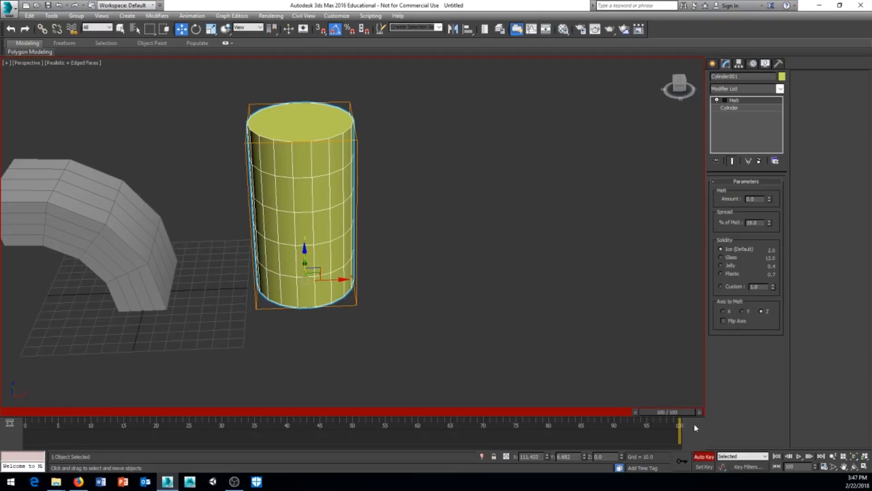
Key the Melt Amount to about 1000 at frame 100 and scrub the result.
{"action": "mouse_move", "coordinate": [662, 412]}
{"action": "left_mouse_down"}
{"action": "mouse_move", "coordinate": [40, 411]}
{"action": "mouse_move", "coordinate": [667, 412]}
{"action": "left_mouse_up"}
{"action": "left_click_drag", "start_coordinate": [771, 200], "coordinate": [727, 431]}
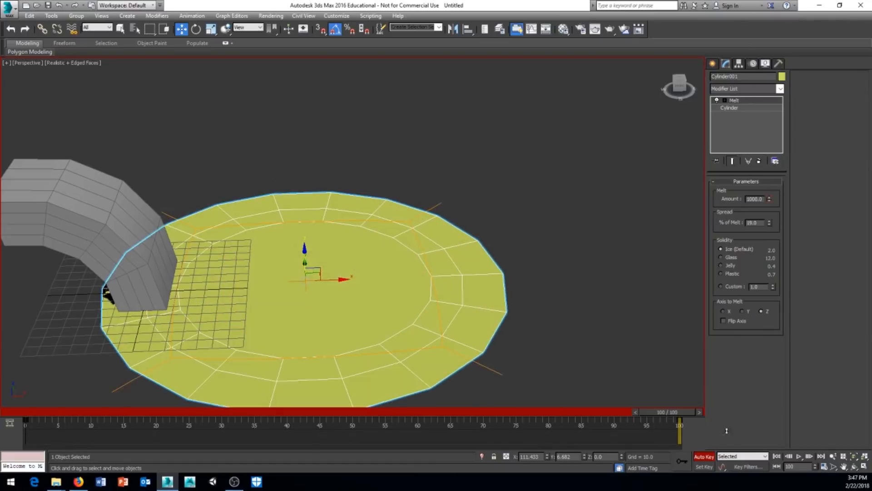
{"action": "left_click_drag", "start_coordinate": [681, 412], "coordinate": [18, 412]}
{"action": "key", "text": "w"}
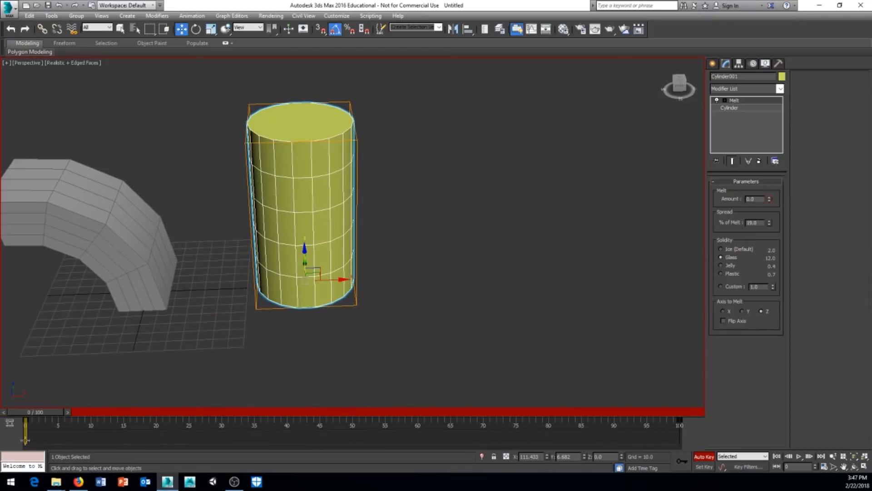
{"action": "left_click_drag", "start_coordinate": [36, 412], "coordinate": [672, 421]}
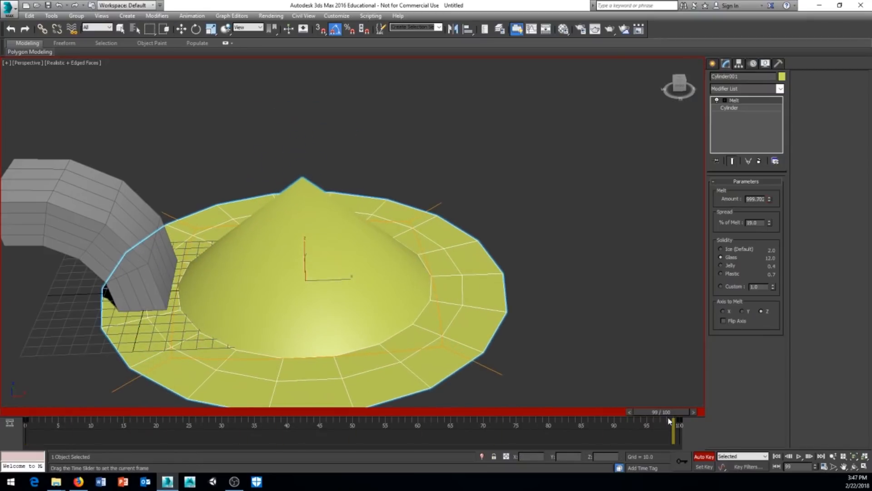
Set the melt Solidity to Jelly, then to Plastic.
{"action": "left_click", "coordinate": [720, 266]}
{"action": "left_click_drag", "start_coordinate": [666, 412], "coordinate": [2, 413]}
{"action": "left_click", "coordinate": [721, 274]}
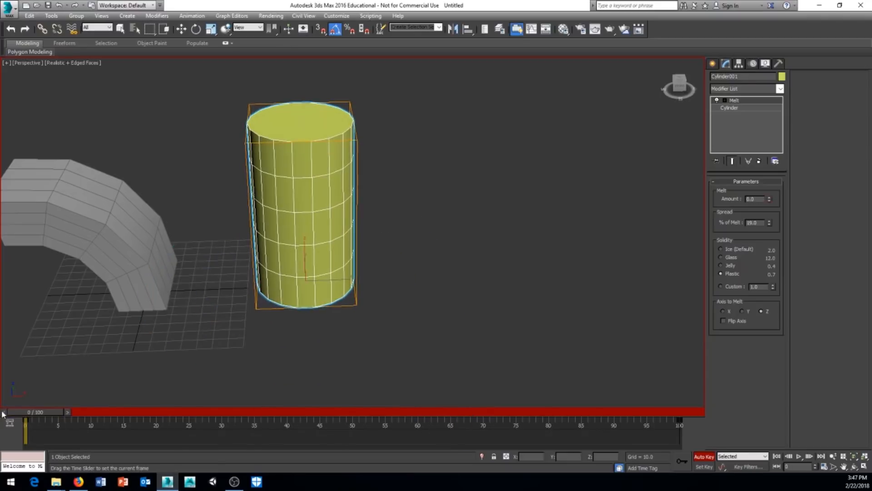
{"action": "key", "text": "w"}
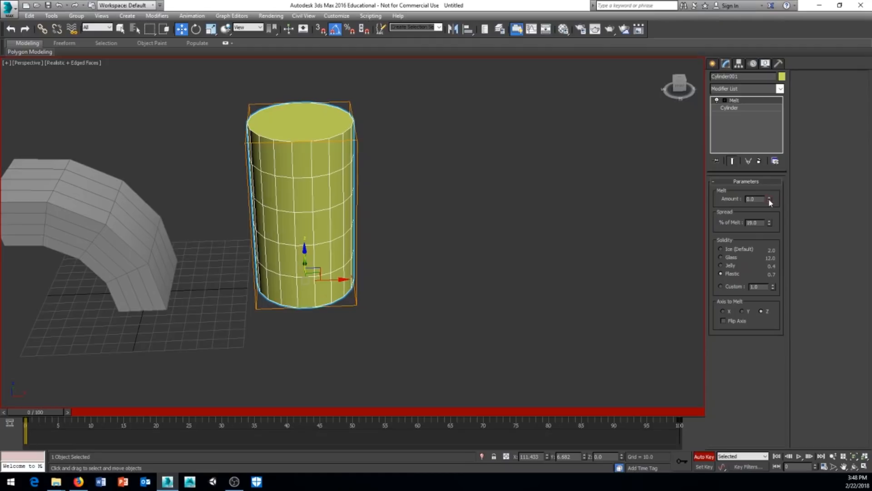
At frame 100, lower the % of Melt spread to about 2.6.
{"action": "left_click_drag", "start_coordinate": [46, 417], "coordinate": [753, 411]}
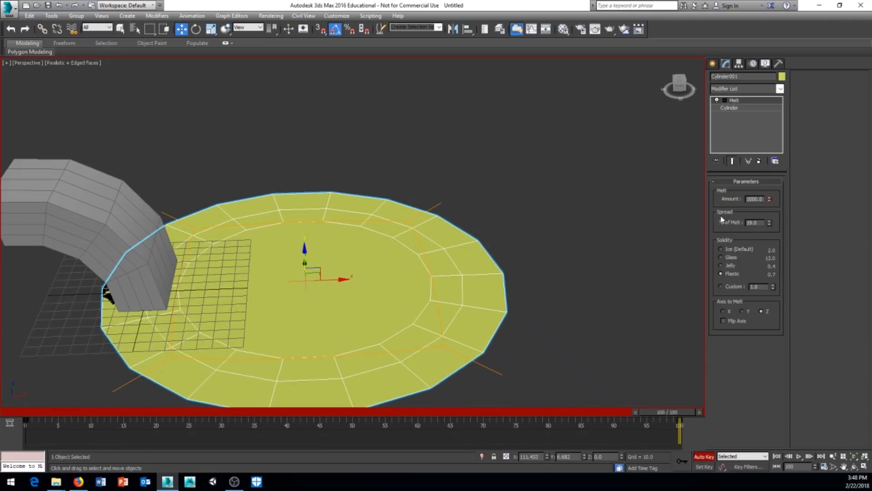
{"action": "left_click_drag", "start_coordinate": [770, 222], "coordinate": [779, 296]}
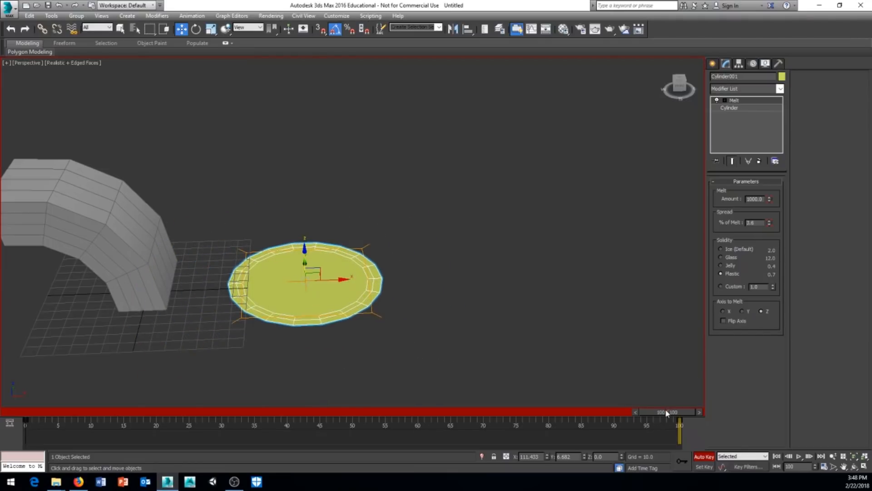
{"action": "left_click_drag", "start_coordinate": [666, 413], "coordinate": [354, 446]}
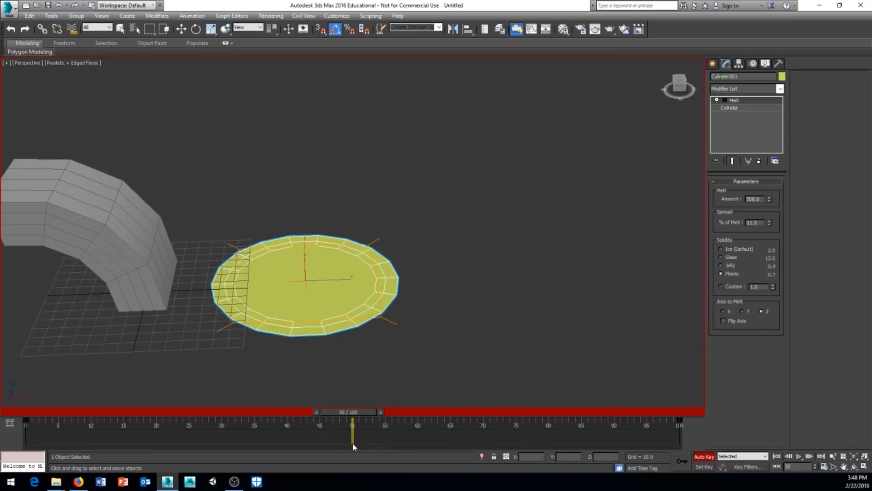
{"action": "key", "text": "w"}
Lower the Melt Amount at frame 50, then return to frame 0.
{"action": "left_click_drag", "start_coordinate": [770, 200], "coordinate": [779, 368]}
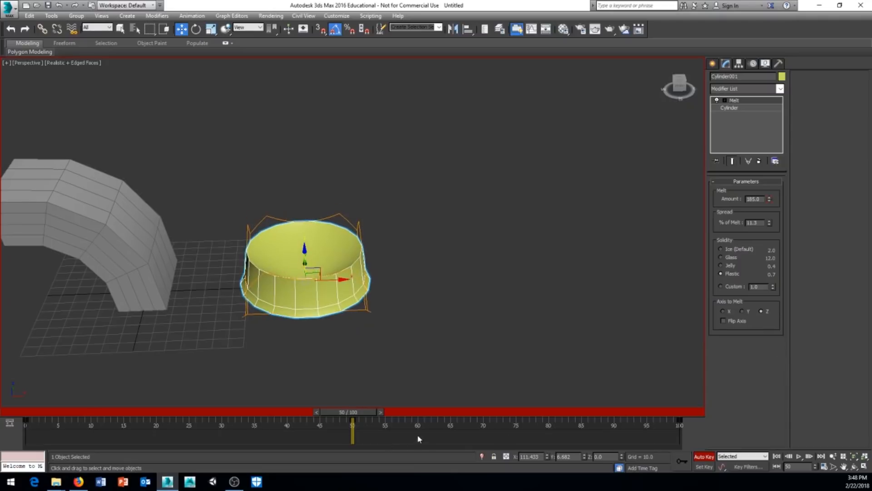
{"action": "left_click_drag", "start_coordinate": [356, 416], "coordinate": [394, 435]}
{"action": "key", "text": "Home"}
{"action": "key", "text": "w"}
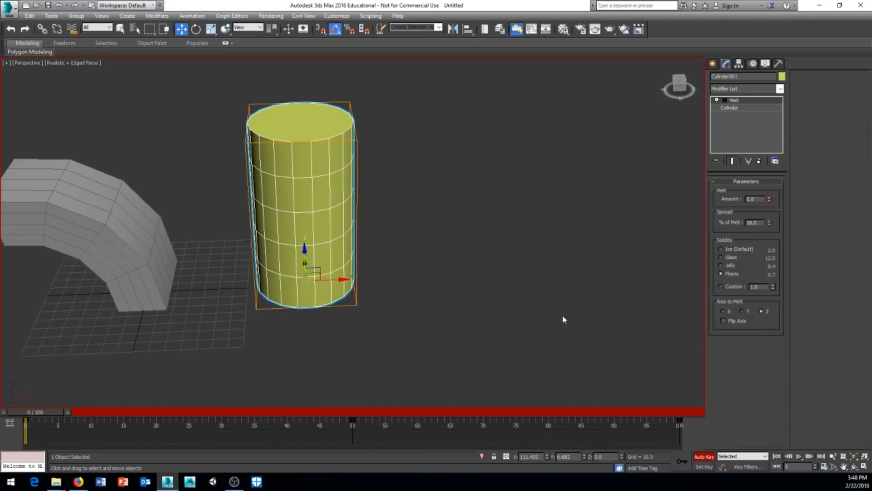
Delete the cylinder's Melt modifier and scroll the Modifier List toward TurboSmooth.
{"action": "right_click", "coordinate": [749, 101]}
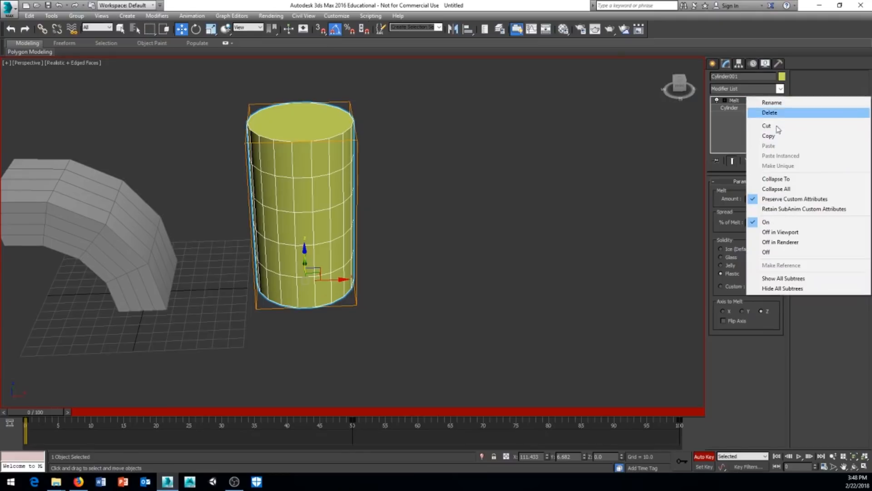
{"action": "left_click", "coordinate": [762, 113]}
{"action": "left_click", "coordinate": [781, 89]}
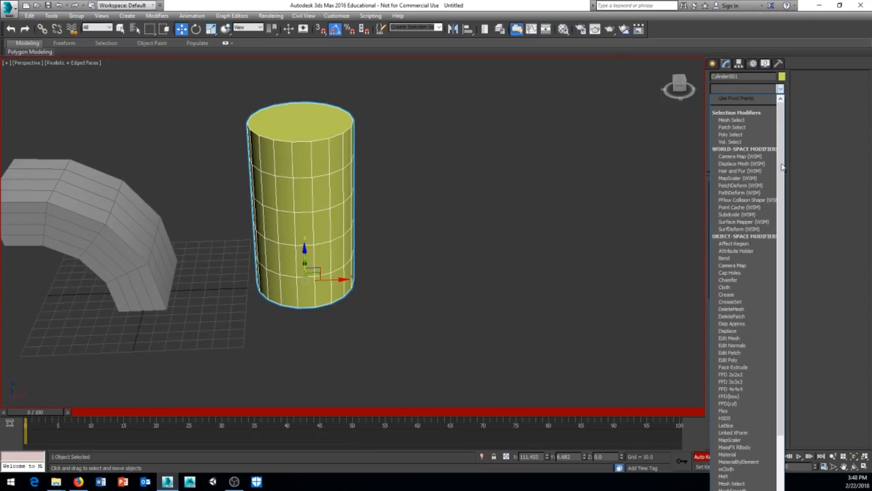
{"action": "scroll", "coordinate": [756, 295], "scroll_direction": "down", "scroll_amount": 3}
{"action": "scroll", "coordinate": [755, 296], "scroll_direction": "down", "scroll_amount": 7}
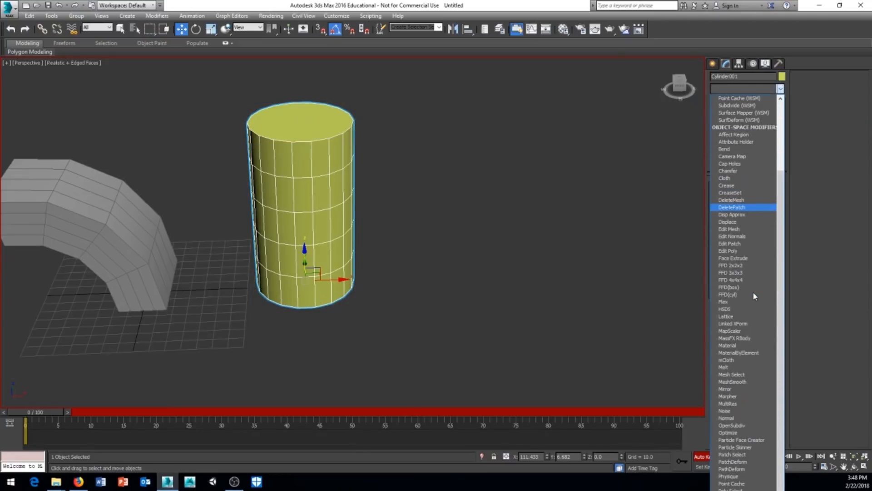
{"action": "scroll", "coordinate": [754, 296], "scroll_direction": "down", "scroll_amount": 4}
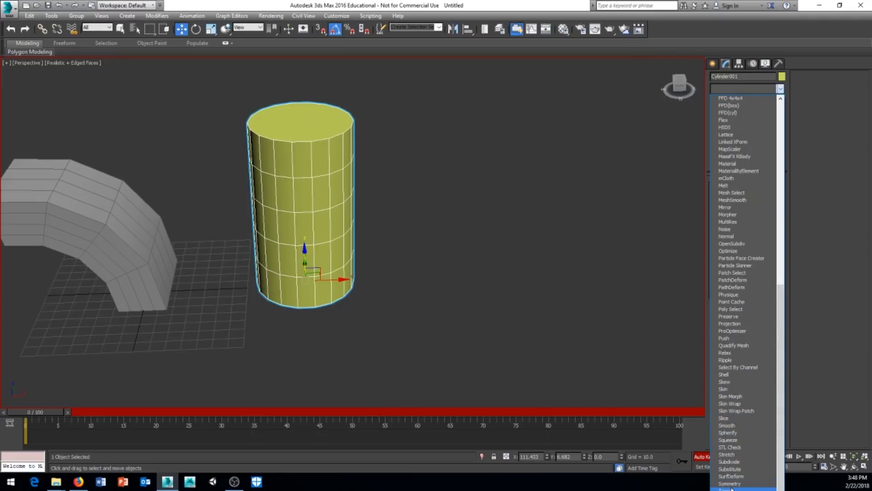
{"action": "left_click", "coordinate": [727, 90]}
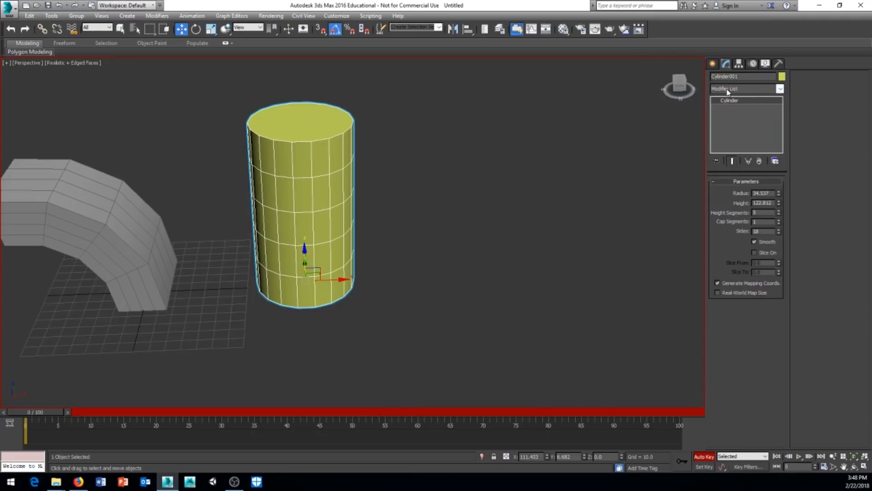
{"action": "left_click", "coordinate": [727, 91]}
{"action": "scroll", "coordinate": [727, 87], "scroll_direction": "down", "scroll_amount": 10}
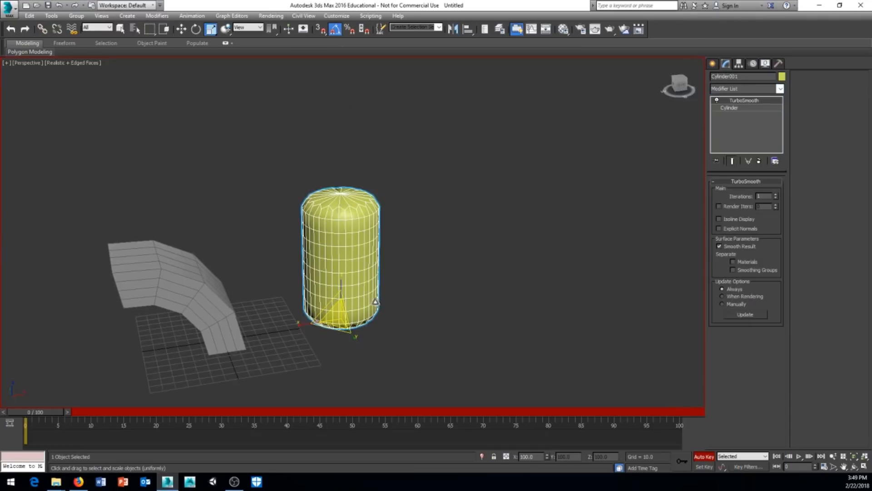
Raise the cylinder's TurboSmooth iterations to 5 and toggle viewport polygon and vertex statistics.
{"action": "scroll", "coordinate": [327, 245], "scroll_direction": "up", "scroll_amount": 3}
{"action": "scroll", "coordinate": [389, 249], "scroll_direction": "up", "scroll_amount": 4}
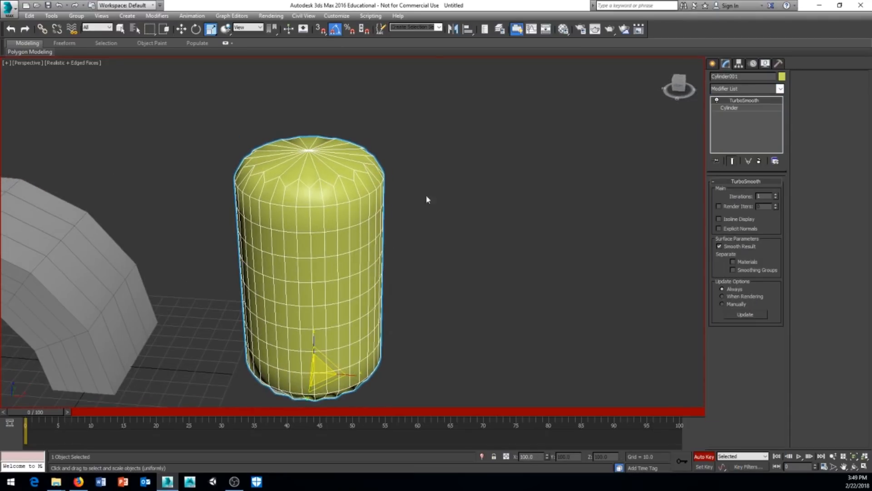
{"action": "middle_click_drag", "start_coordinate": [431, 207], "coordinate": [421, 305], "text": "alt"}
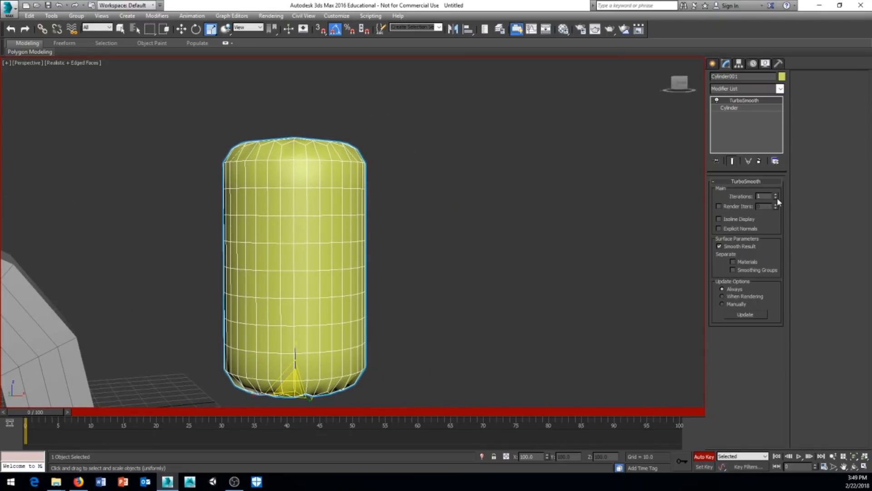
{"action": "middle_click_drag", "start_coordinate": [550, 241], "coordinate": [459, 259], "text": "alt"}
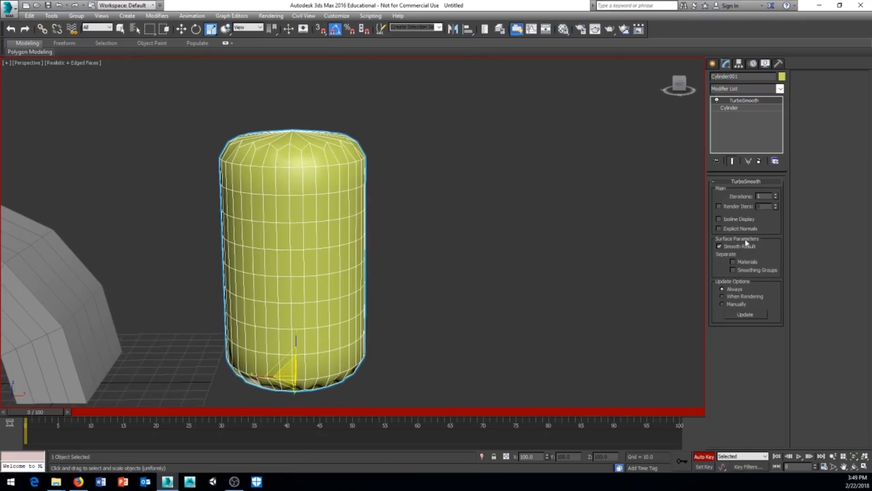
{"action": "left_click", "coordinate": [776, 195]}
{"action": "left_click", "coordinate": [777, 195]}
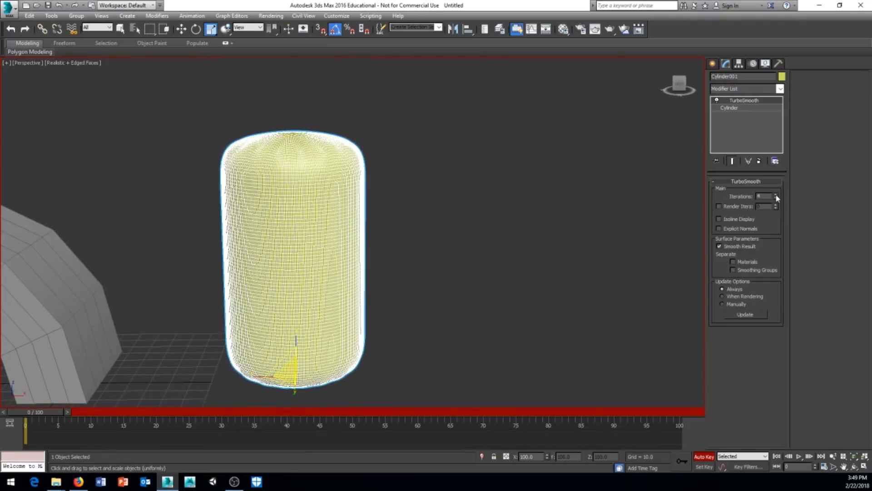
{"action": "left_click", "coordinate": [776, 195]}
{"action": "left_click", "coordinate": [777, 195]}
{"action": "middle_click_drag", "start_coordinate": [354, 288], "coordinate": [396, 292]}
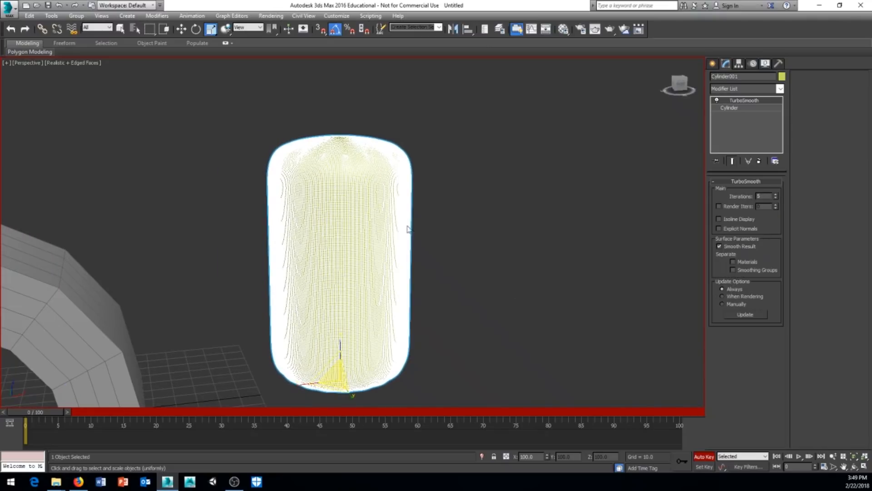
{"action": "key", "text": "7"}
{"action": "key", "text": "7"}
{"action": "key", "text": "7"}
{"action": "key", "text": "7"}
{"action": "left_click", "coordinate": [57, 63]}
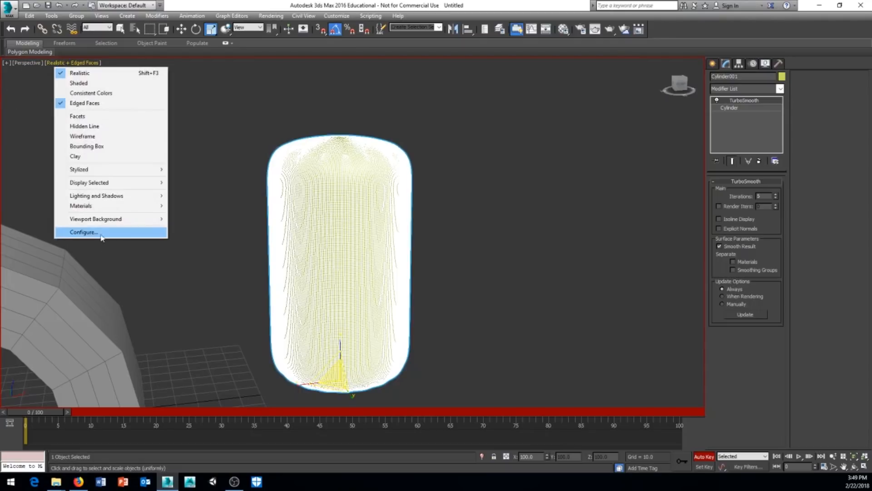
{"action": "left_click", "coordinate": [23, 64]}
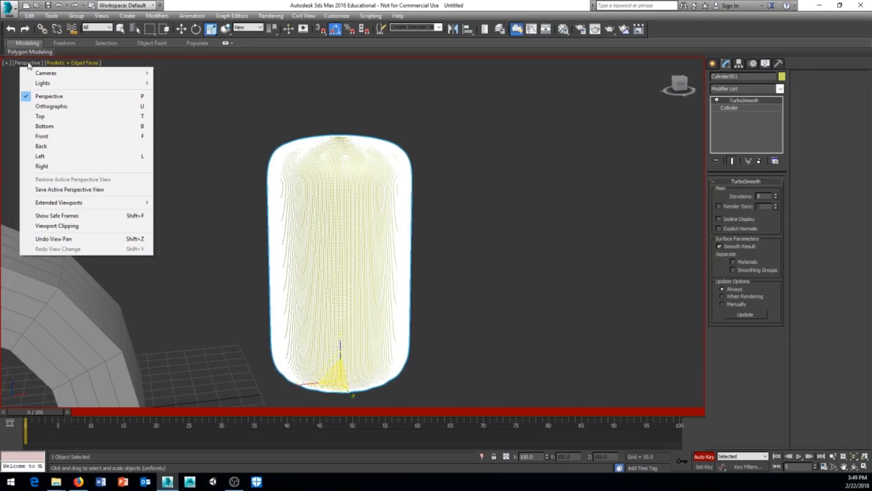
{"action": "left_click", "coordinate": [214, 279]}
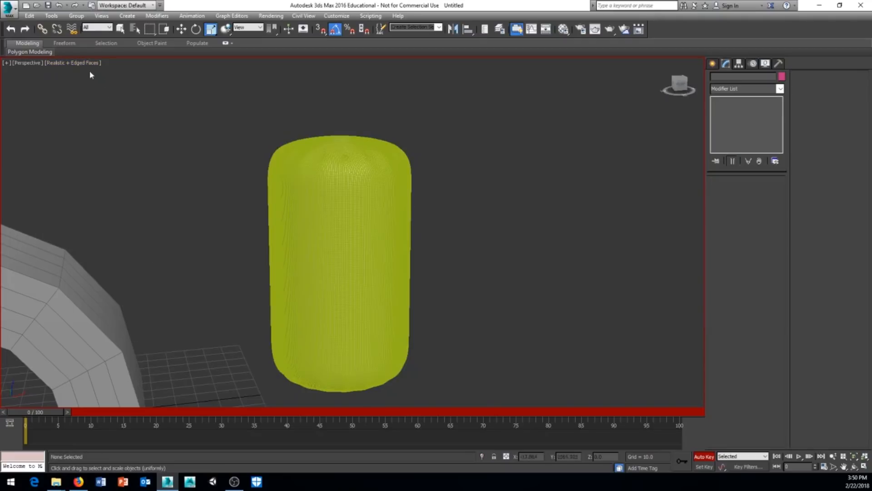
{"action": "left_click", "coordinate": [58, 65]}
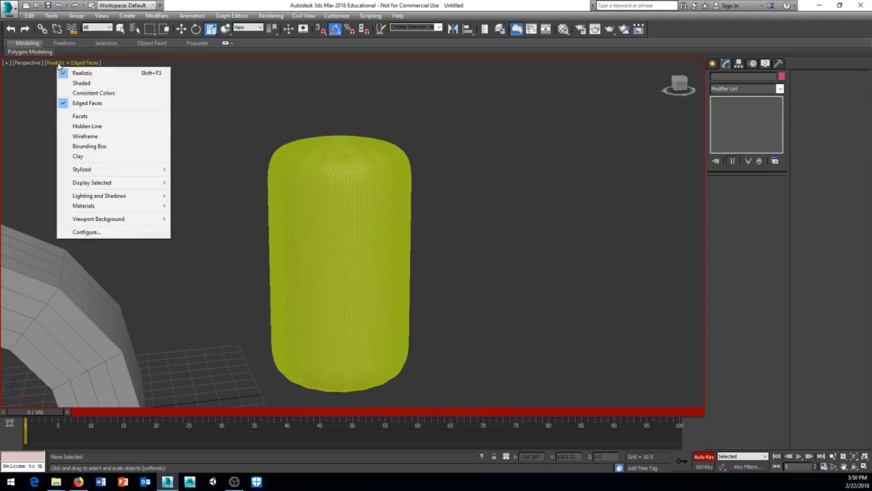
{"action": "left_click", "coordinate": [92, 236]}
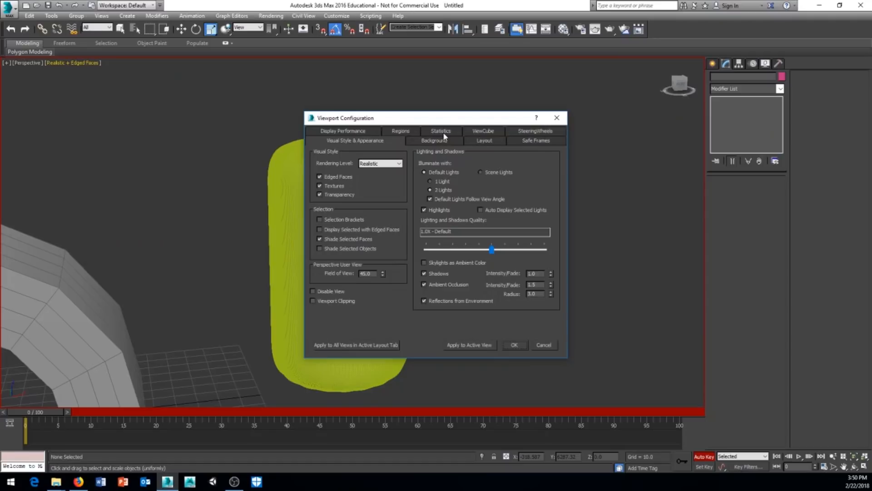
{"action": "left_click", "coordinate": [443, 133]}
{"action": "left_click", "coordinate": [557, 117]}
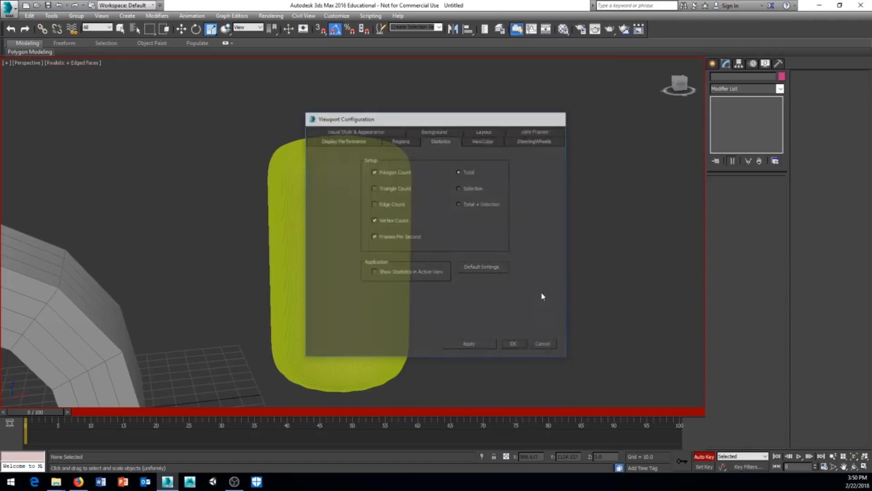
{"action": "middle_click_drag", "start_coordinate": [427, 292], "coordinate": [400, 282], "text": "alt"}
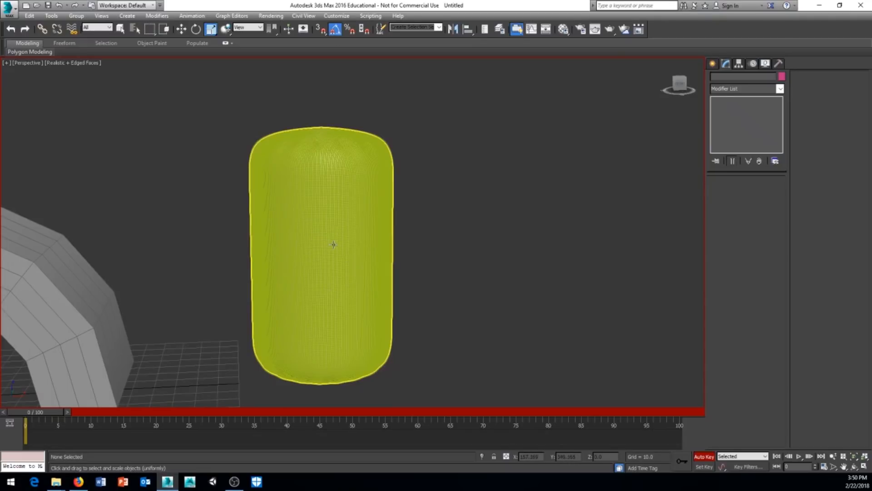
{"action": "key", "text": "7"}
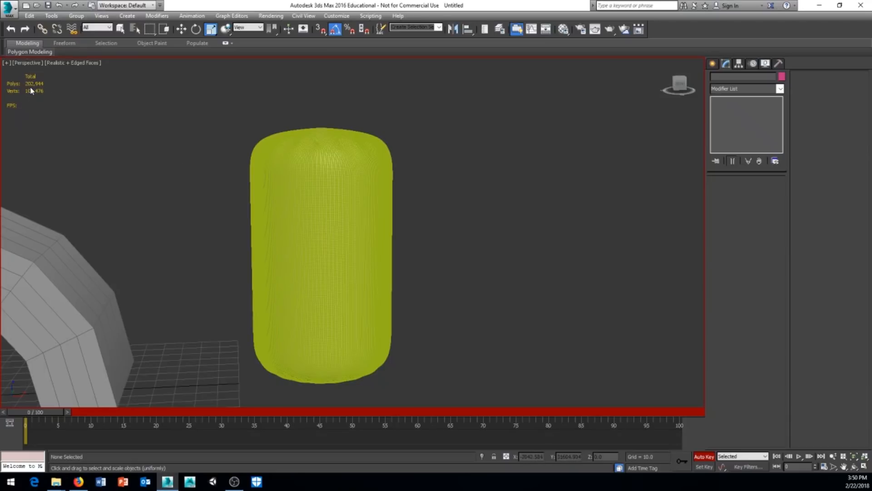
Select the cylinder and lower its TurboSmooth iterations to 1, leaving 984 polygons.
{"action": "left_click", "coordinate": [287, 173]}
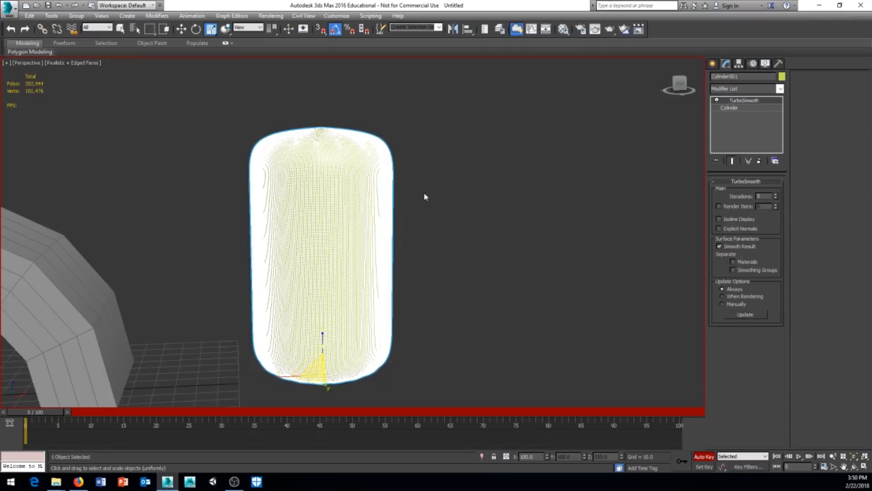
{"action": "left_click", "coordinate": [776, 199]}
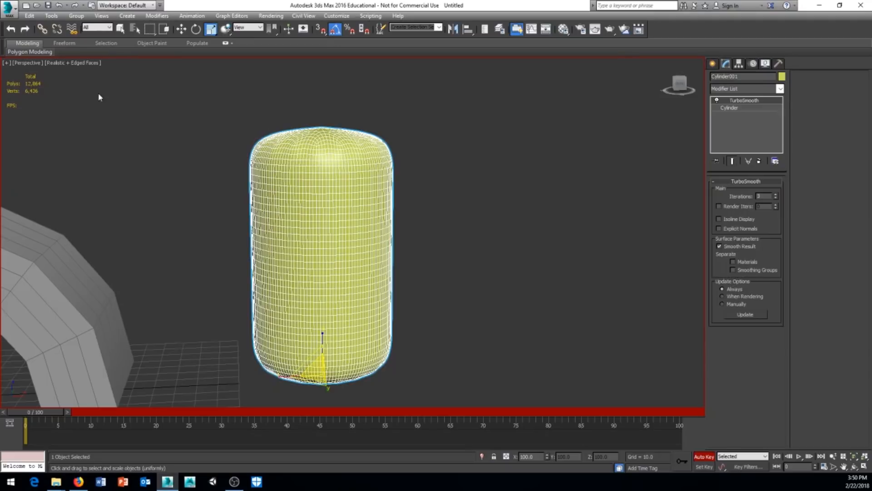
{"action": "left_click", "coordinate": [776, 199]}
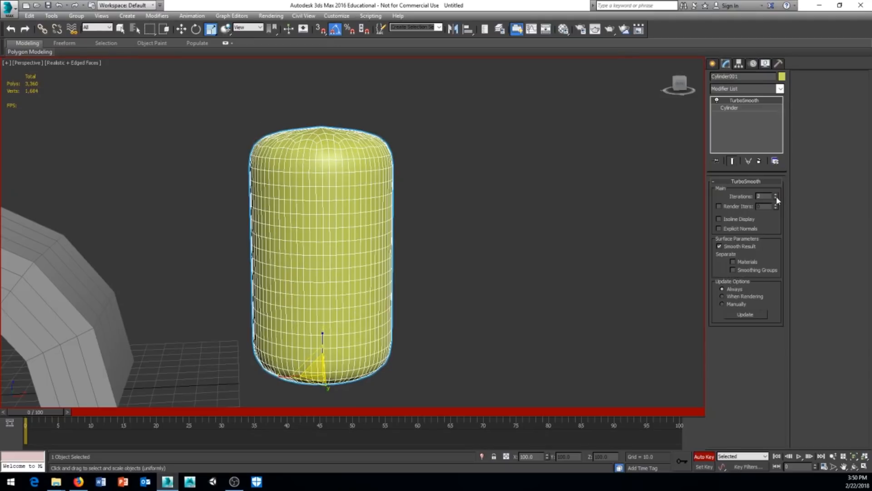
{"action": "left_click", "coordinate": [776, 199]}
{"action": "middle_click_drag", "start_coordinate": [470, 261], "coordinate": [482, 218]}
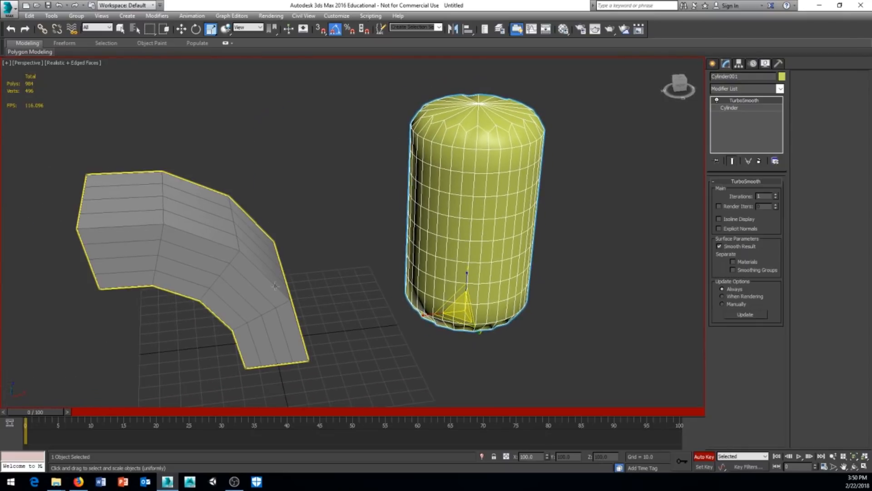
Add a TurboSmooth modifier to the bent box.
{"action": "left_click", "coordinate": [260, 281]}
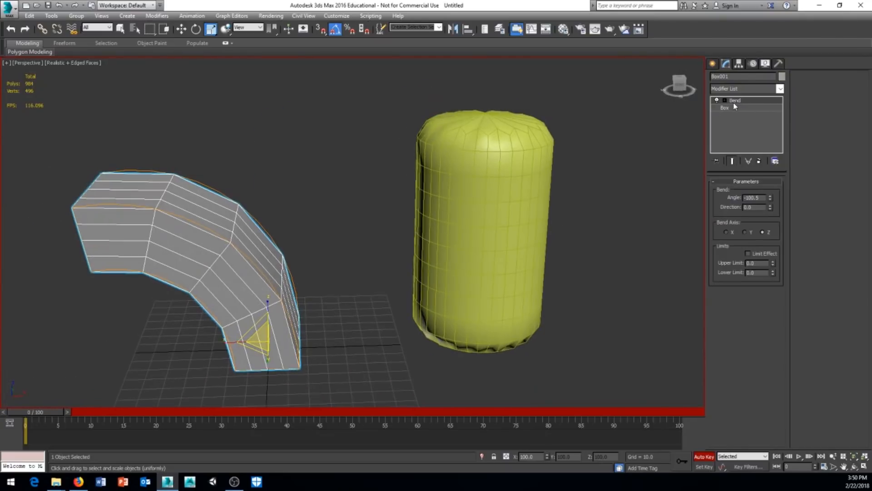
{"action": "left_click", "coordinate": [781, 90]}
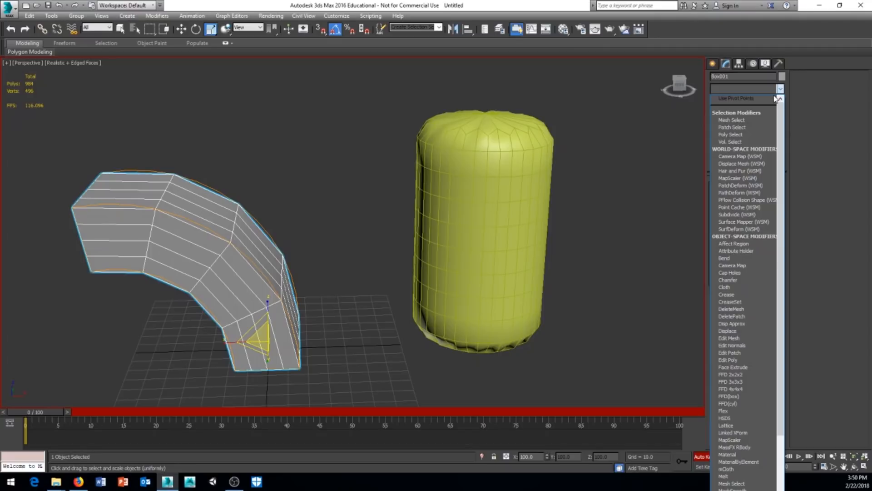
{"action": "type", "text": "tu"}
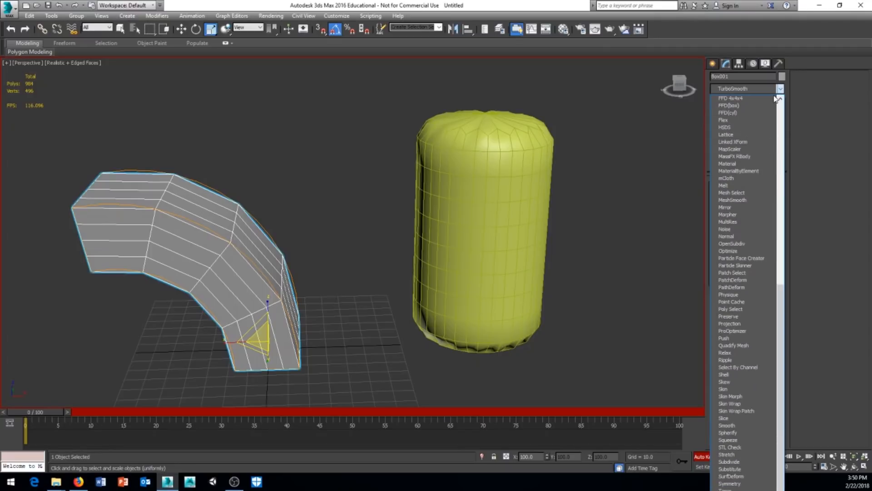
{"action": "key", "text": "Return"}
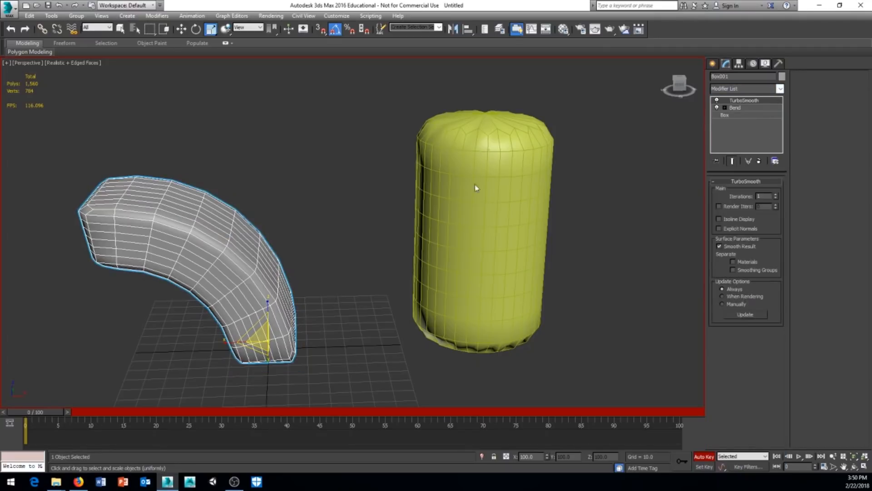
{"action": "middle_click_drag", "start_coordinate": [255, 247], "coordinate": [278, 225]}
{"action": "middle_click_drag", "start_coordinate": [274, 291], "coordinate": [273, 255], "text": "alt"}
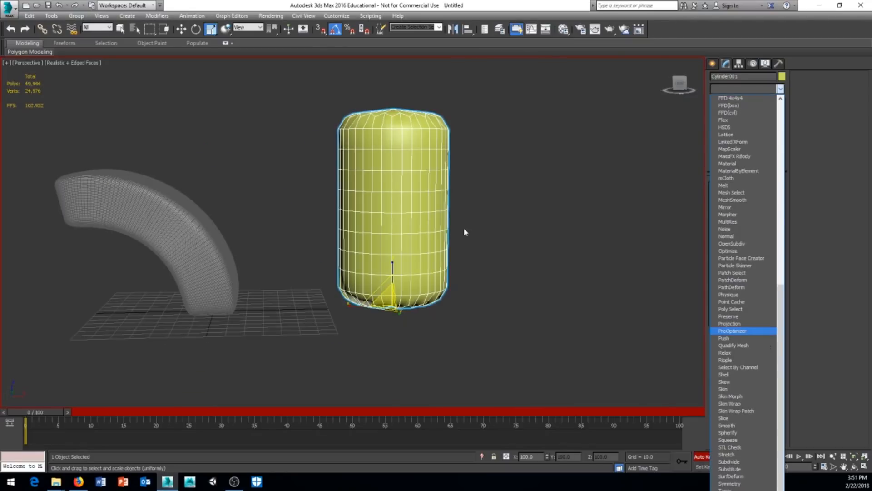
Create a roughly 163 × 184 Plane with 4×4 segments to the right of the cylinder.
{"action": "left_click", "coordinate": [465, 232]}
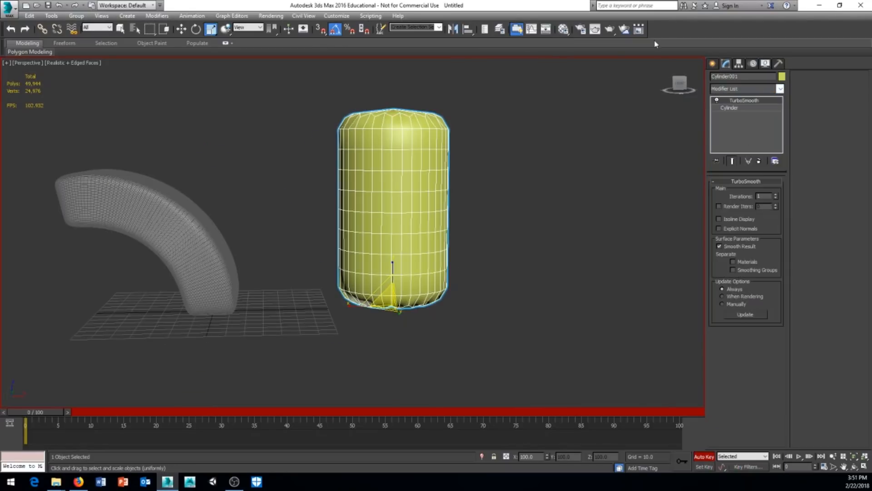
{"action": "left_click", "coordinate": [713, 63]}
{"action": "left_click", "coordinate": [775, 160]}
{"action": "middle_click_drag", "start_coordinate": [292, 214], "coordinate": [300, 165], "text": "alt"}
{"action": "left_click_drag", "start_coordinate": [300, 166], "coordinate": [605, 311]}
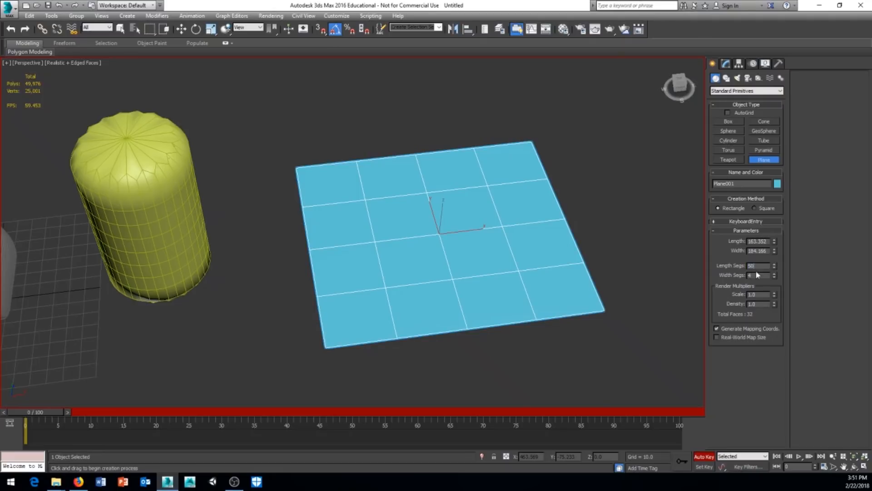
Set the plane's Length Segs and Width Segs to 50, giving 5000 faces.
{"action": "key", "text": "Return"}
{"action": "type", "text": "5"}
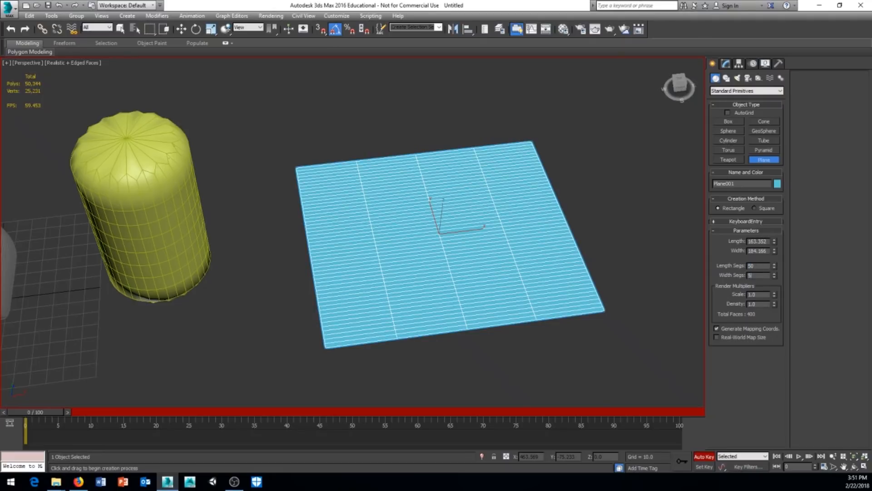
{"action": "type", "text": "0"}
{"action": "key", "text": "Return"}
{"action": "middle_click_drag", "start_coordinate": [584, 294], "coordinate": [545, 213], "text": "alt"}
{"action": "key", "text": "r"}
{"action": "left_click", "coordinate": [726, 63]}
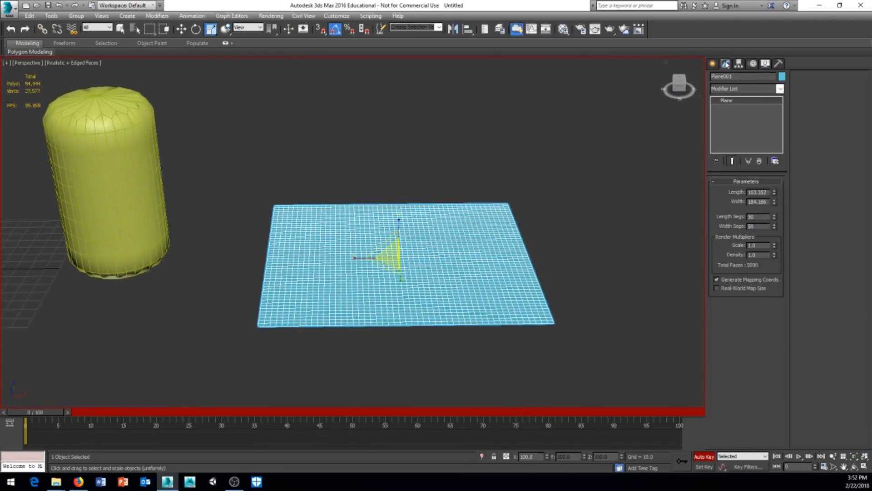
{"action": "key", "text": "r"}
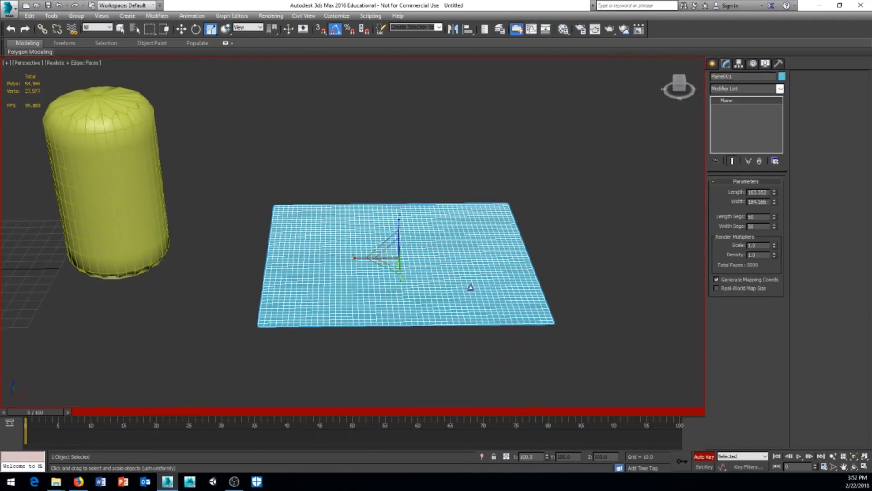
{"action": "key", "text": "r"}
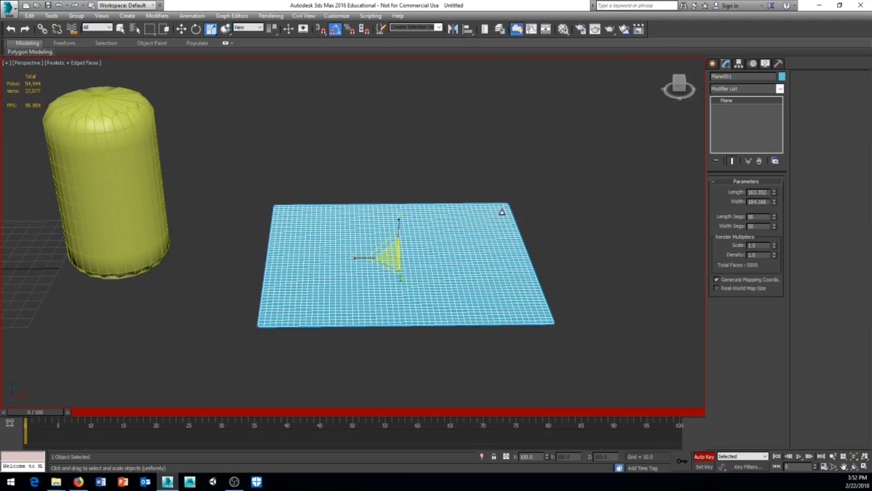
Add a Noise modifier to the plane.
{"action": "left_click", "coordinate": [781, 89]}
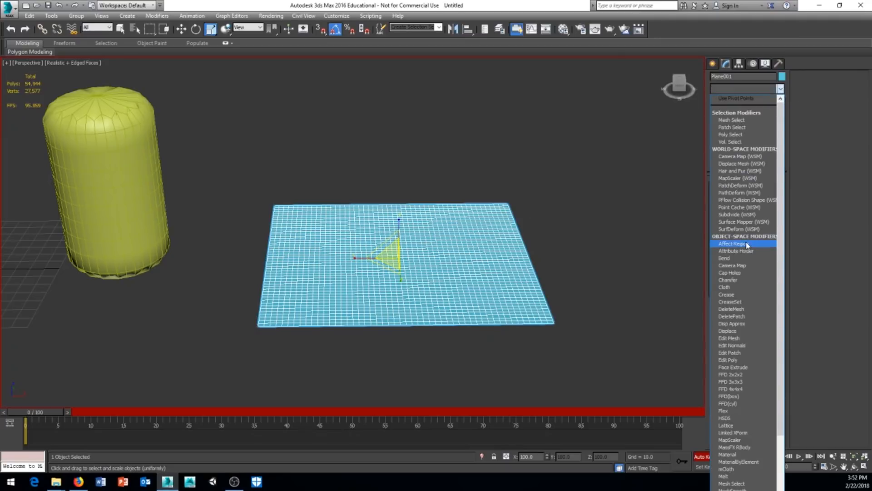
{"action": "key", "text": "n"}
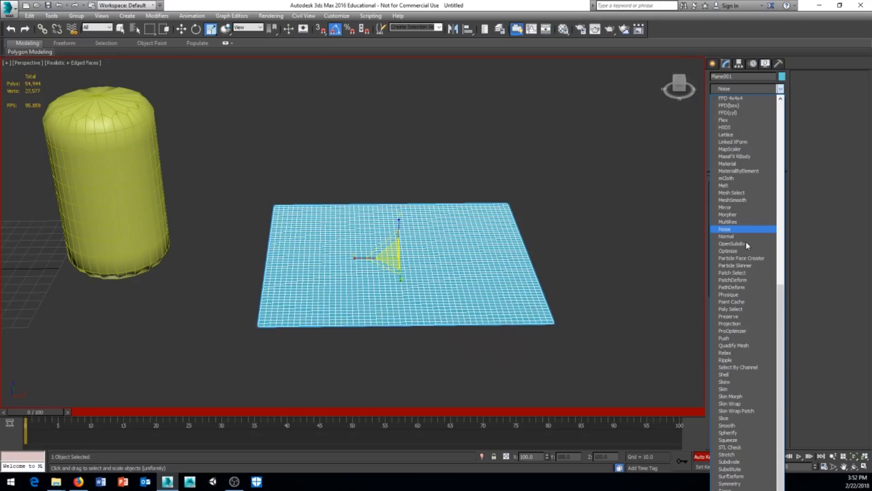
{"action": "key", "text": "Return"}
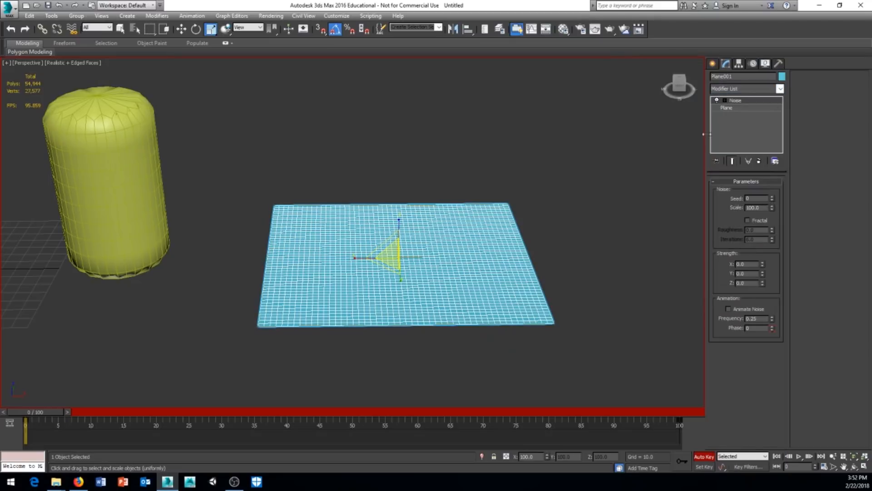
{"action": "middle_click_drag", "start_coordinate": [580, 260], "coordinate": [559, 268]}
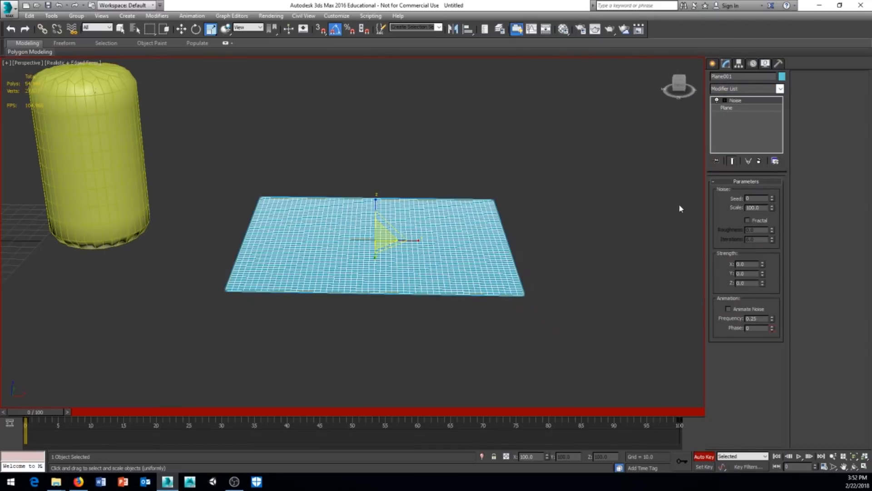
Tune the Noise to Scale 17.53 and Z strength 9.426 for gentle waves.
{"action": "left_click_drag", "start_coordinate": [771, 211], "coordinate": [772, 209]}
{"action": "left_click_drag", "start_coordinate": [764, 284], "coordinate": [775, 229]}
{"action": "middle_click_drag", "start_coordinate": [528, 293], "coordinate": [466, 314]}
{"action": "scroll", "coordinate": [460, 331], "scroll_direction": "up", "scroll_amount": 2}
{"action": "scroll", "coordinate": [462, 296], "scroll_direction": "up", "scroll_amount": 4}
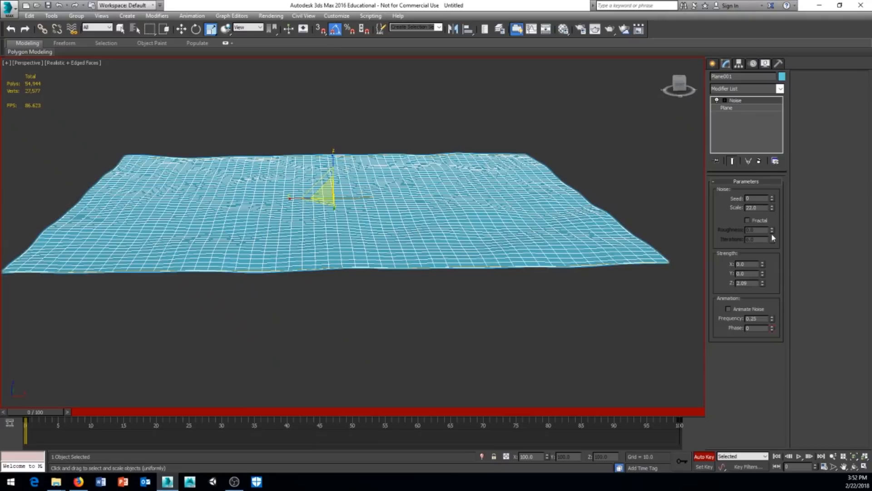
{"action": "left_click_drag", "start_coordinate": [772, 208], "coordinate": [770, 246]}
{"action": "left_click_drag", "start_coordinate": [763, 282], "coordinate": [773, 189]}
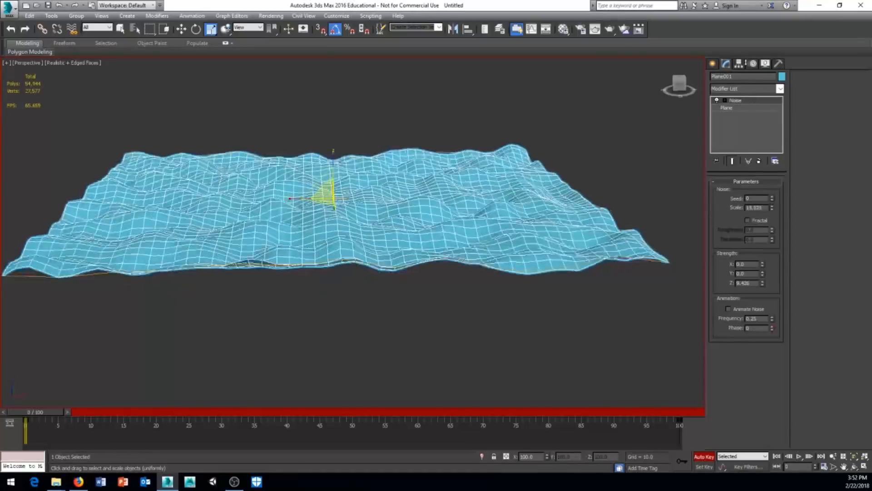
{"action": "left_click_drag", "start_coordinate": [745, 63], "coordinate": [738, 24]}
{"action": "middle_click_drag", "start_coordinate": [448, 205], "coordinate": [493, 243], "text": "alt"}
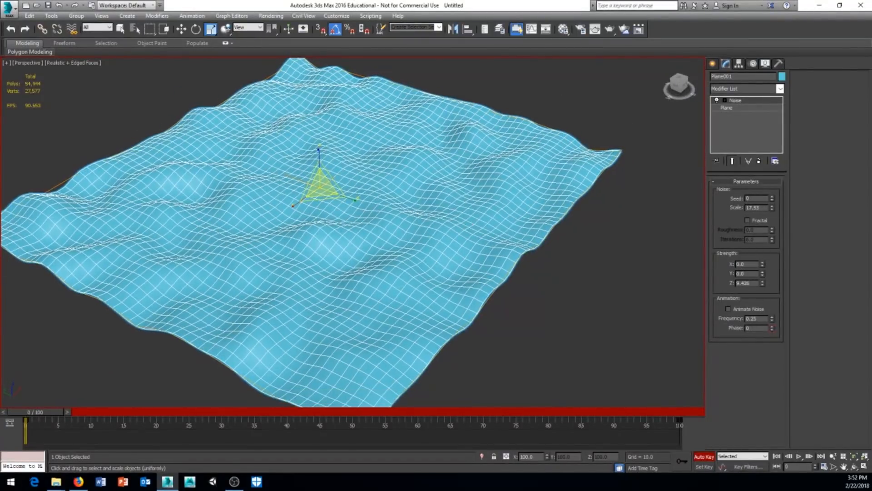
{"action": "scroll", "coordinate": [476, 250], "scroll_direction": "down", "scroll_amount": 4}
{"action": "scroll", "coordinate": [476, 250], "scroll_direction": "up", "scroll_amount": 2}
{"action": "middle_click_drag", "start_coordinate": [508, 221], "coordinate": [512, 249], "text": "alt"}
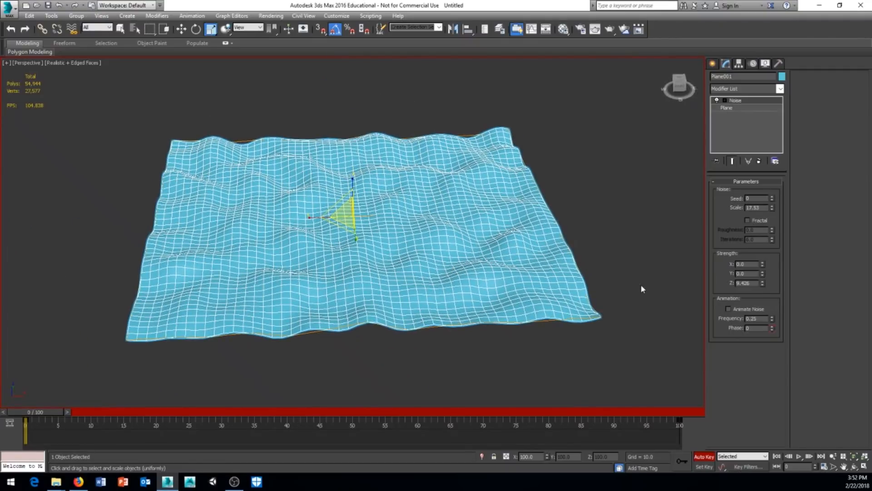
Add a Push modifier above Noise and drag its Push Value negative to deepen the waves.
{"action": "left_click", "coordinate": [780, 89]}
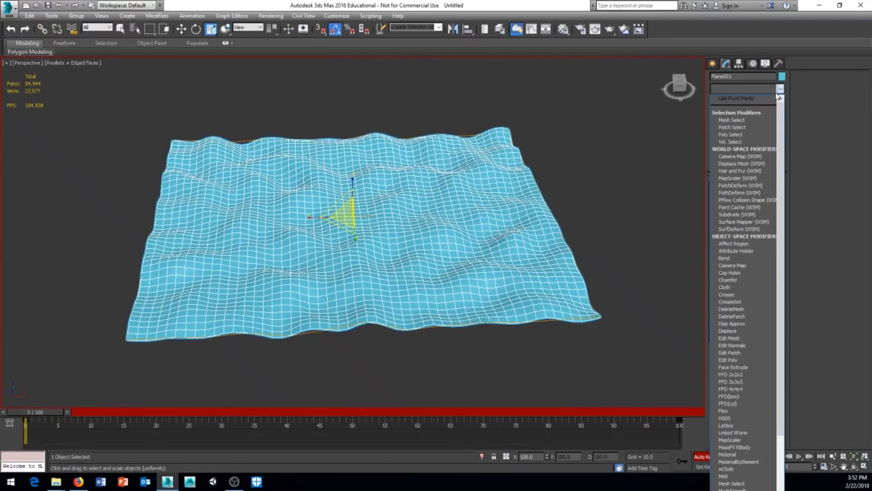
{"action": "type", "text": "push"}
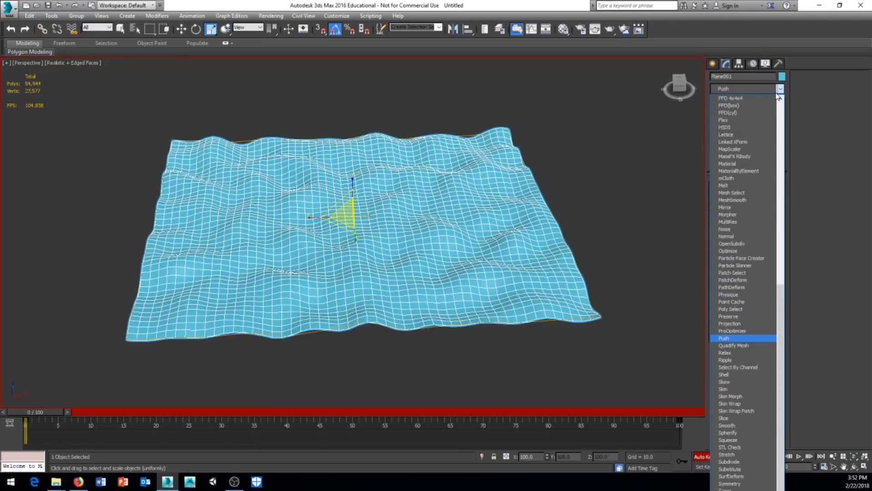
{"action": "key", "text": "Return"}
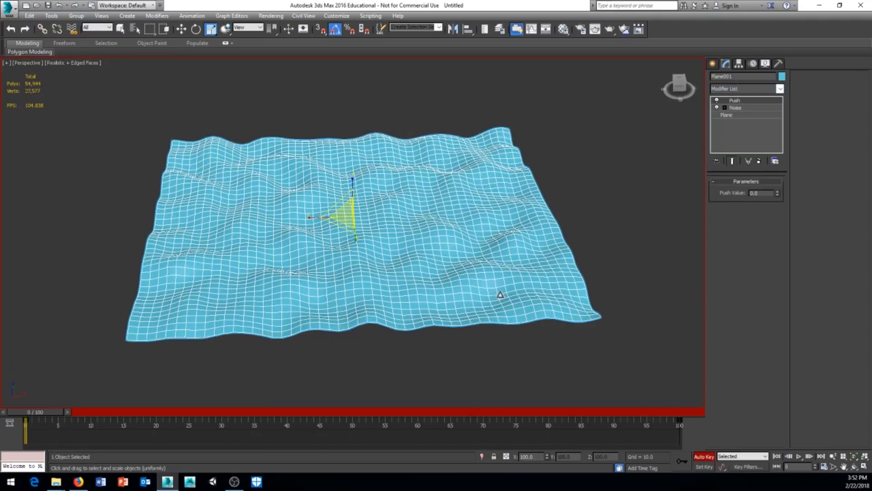
{"action": "middle_click_drag", "start_coordinate": [409, 303], "coordinate": [415, 301]}
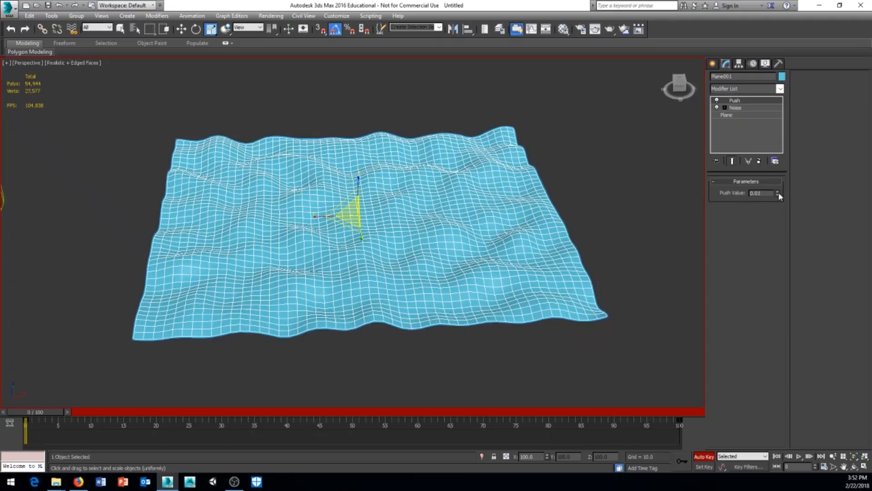
{"action": "left_click_drag", "start_coordinate": [778, 194], "coordinate": [764, 117]}
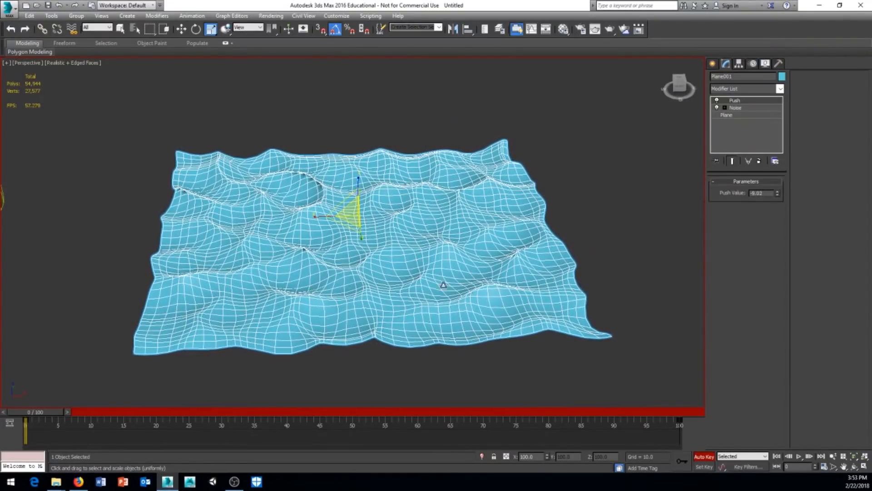
{"action": "mouse_move", "coordinate": [444, 285]}
{"action": "middle_mouse_down", "text": "alt"}
{"action": "mouse_move", "coordinate": [386, 343]}
{"action": "mouse_move", "coordinate": [376, 326]}
{"action": "mouse_move", "coordinate": [400, 288]}
{"action": "middle_mouse_up", "text": "alt"}
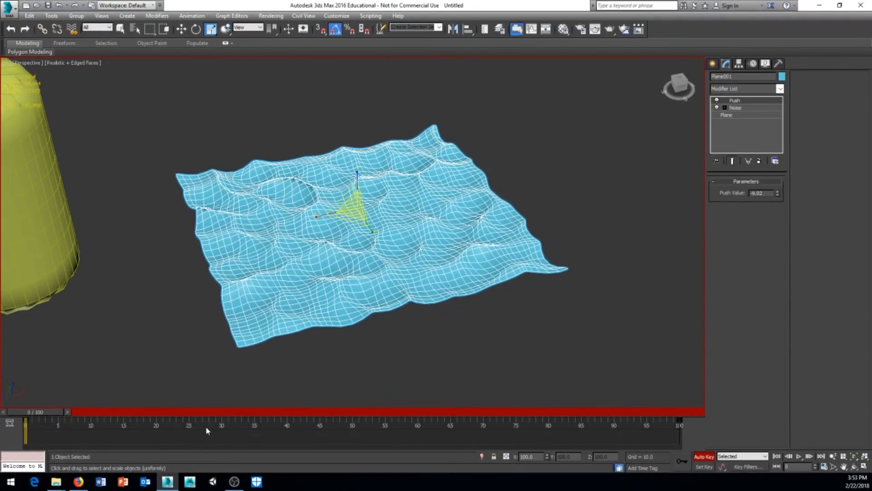
Enable Animate Noise and enter a Phase value at the timeline's last frame.
{"action": "left_click", "coordinate": [732, 107]}
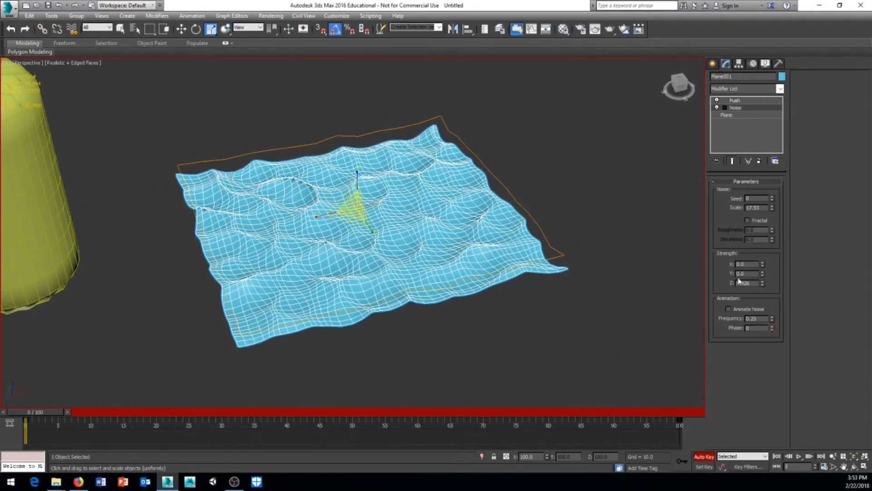
{"action": "left_click", "coordinate": [729, 309]}
{"action": "left_click_drag", "start_coordinate": [54, 415], "coordinate": [677, 414]}
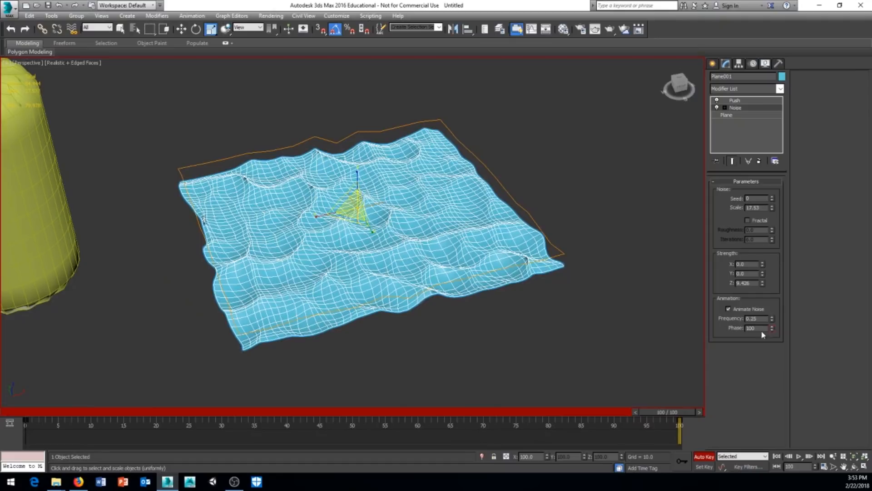
{"action": "type", "text": "10"}
{"action": "key", "text": "Return"}
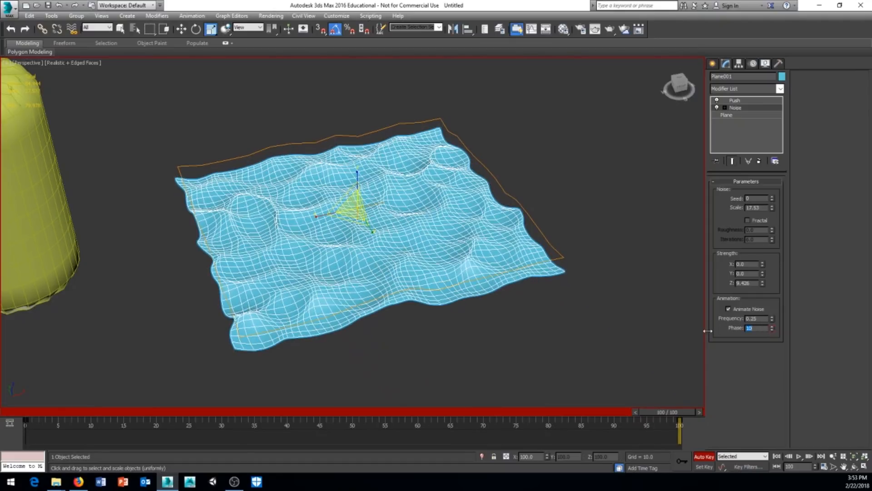
Key the Noise Phase to 100 at frame 100 and scrub to preview the rolling waves.
{"action": "left_click_drag", "start_coordinate": [671, 414], "coordinate": [615, 438]}
{"action": "key", "text": "r"}
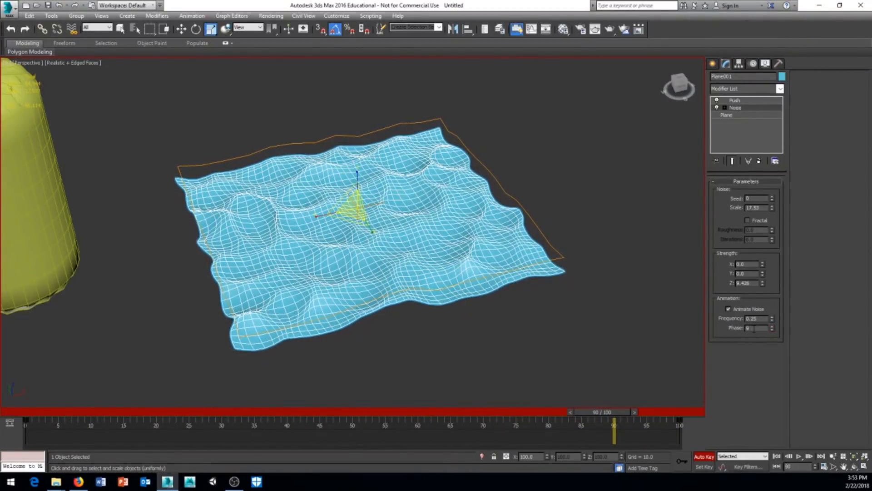
{"action": "left_click_drag", "start_coordinate": [604, 409], "coordinate": [741, 352]}
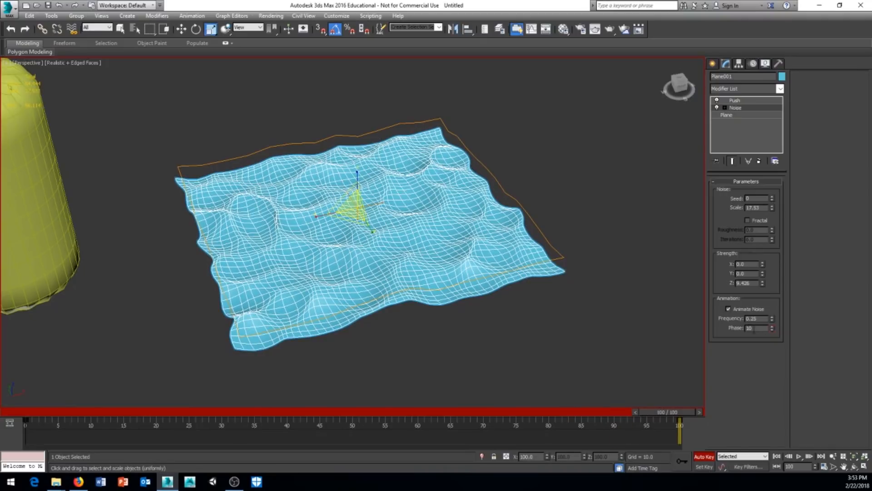
{"action": "key", "text": "Return"}
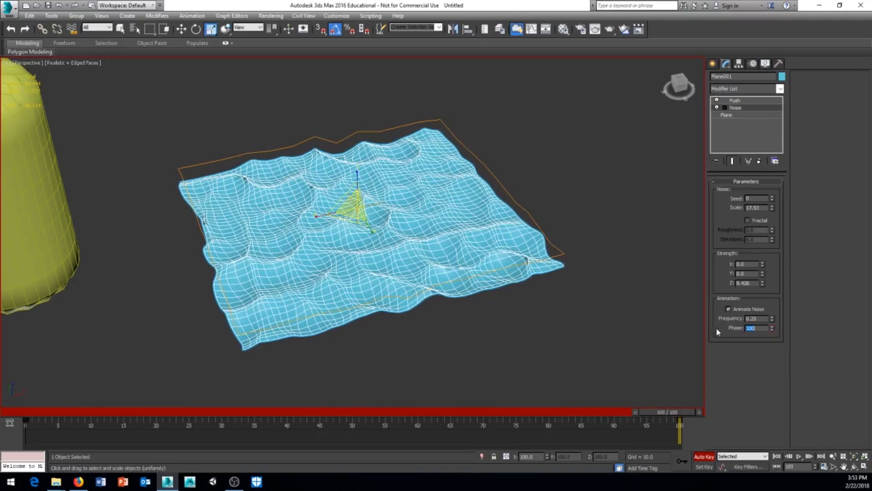
{"action": "left_click_drag", "start_coordinate": [671, 413], "coordinate": [696, 423]}
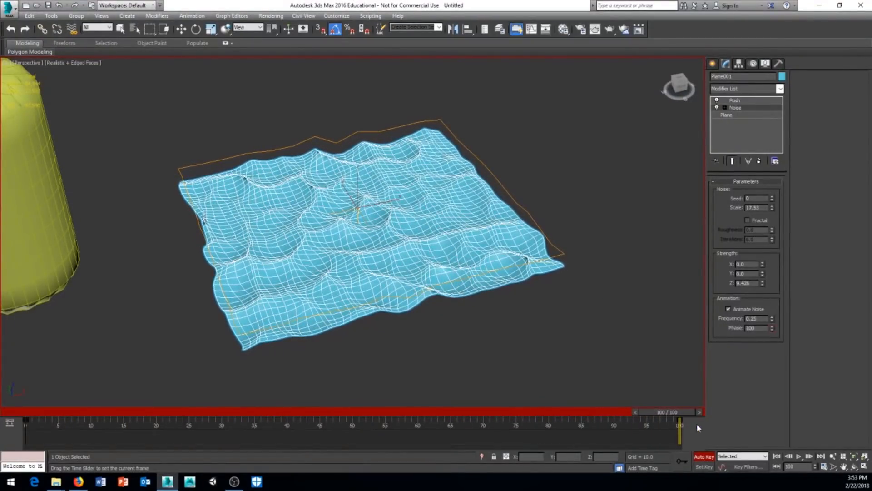
{"action": "key", "text": "r"}
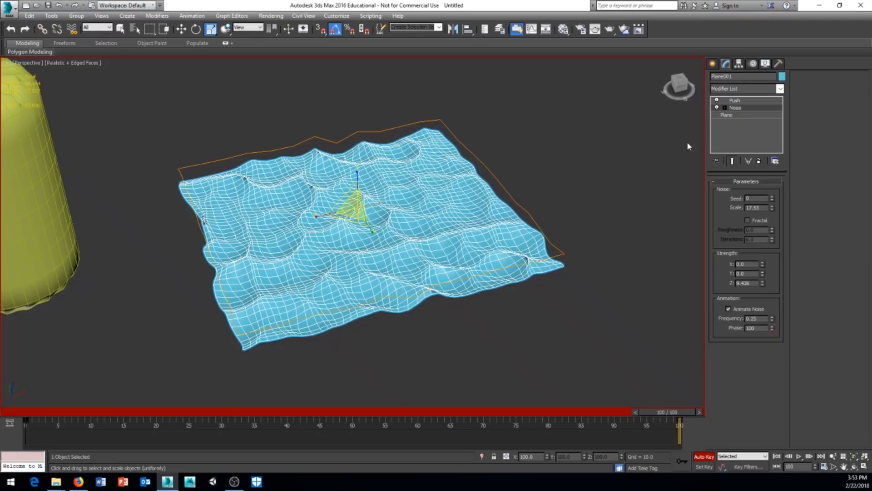
Move Push beneath Noise and disable Noise to compare the flat plane.
{"action": "left_click_drag", "start_coordinate": [738, 101], "coordinate": [736, 112]}
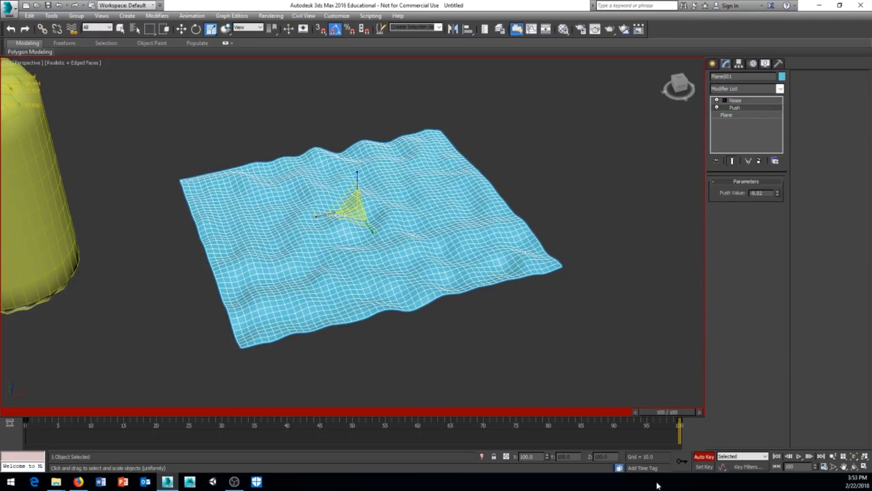
{"action": "mouse_move", "coordinate": [676, 413]}
{"action": "left_mouse_down"}
{"action": "mouse_move", "coordinate": [125, 431]}
{"action": "mouse_move", "coordinate": [679, 420]}
{"action": "left_mouse_up"}
{"action": "left_click", "coordinate": [717, 101]}
{"action": "left_click_drag", "start_coordinate": [668, 414], "coordinate": [762, 438]}
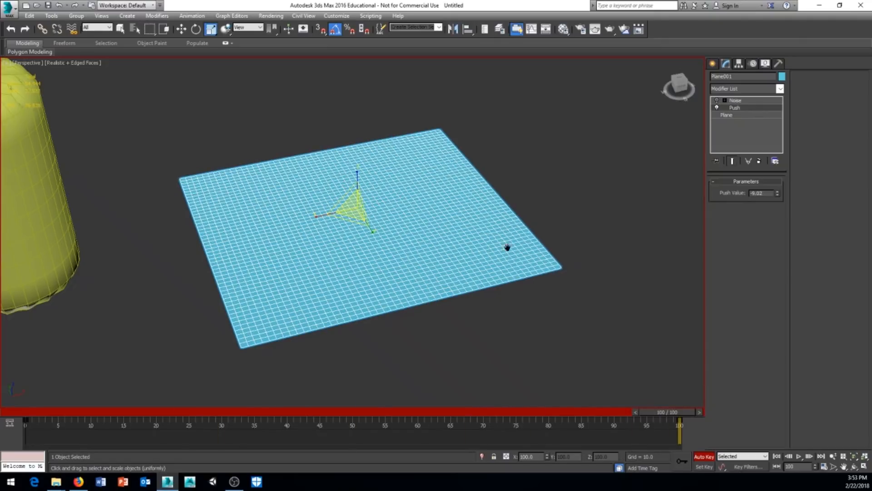
Re-enable Noise and start dragging it below Push in the stack.
{"action": "scroll", "coordinate": [509, 248], "scroll_direction": "up", "scroll_amount": 2}
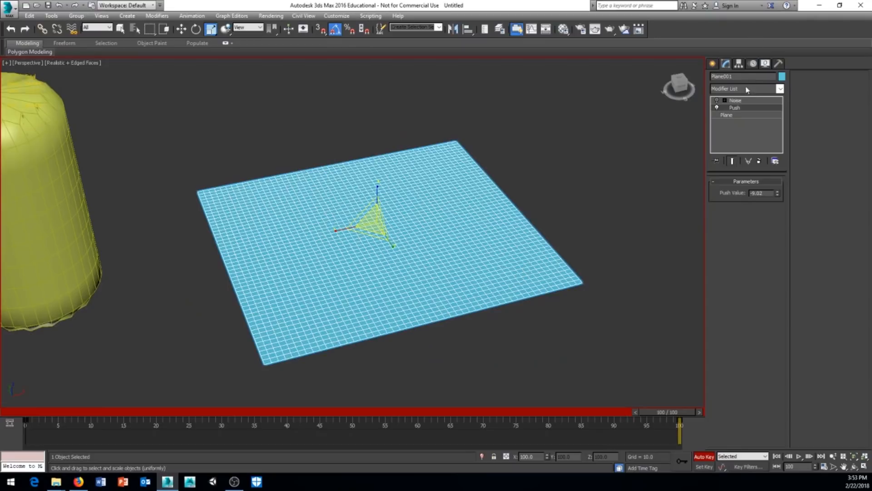
{"action": "left_click", "coordinate": [718, 101]}
{"action": "left_click", "coordinate": [739, 102]}
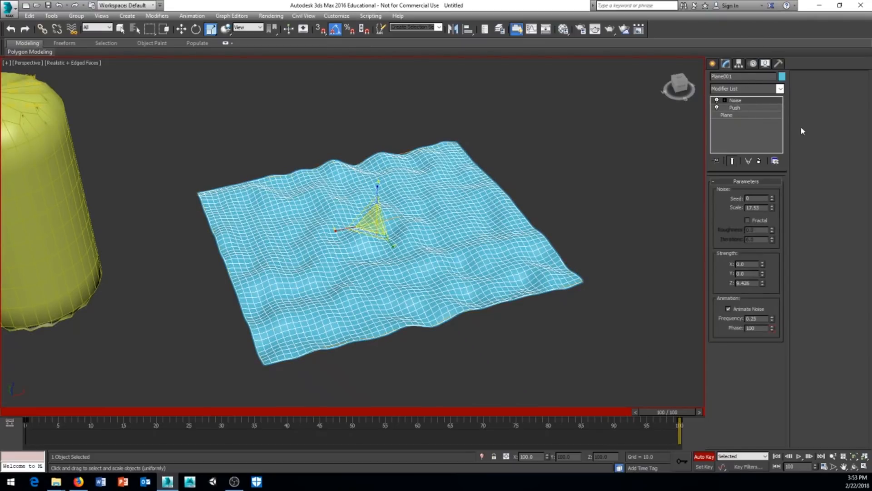
{"action": "left_click_drag", "start_coordinate": [737, 102], "coordinate": [738, 115]}
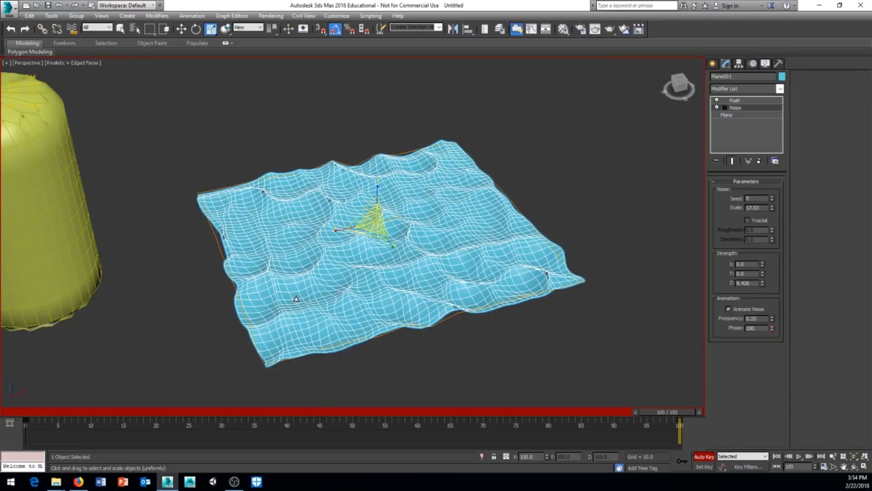
Return to frame 0, show viewport statistics, and frame the box, cylinder and plane together.
{"action": "left_click_drag", "start_coordinate": [666, 413], "coordinate": [14, 443]}
{"action": "middle_click_drag", "start_coordinate": [236, 357], "coordinate": [257, 337]}
{"action": "key", "text": "7"}
{"action": "scroll", "coordinate": [286, 347], "scroll_direction": "down", "scroll_amount": 6}
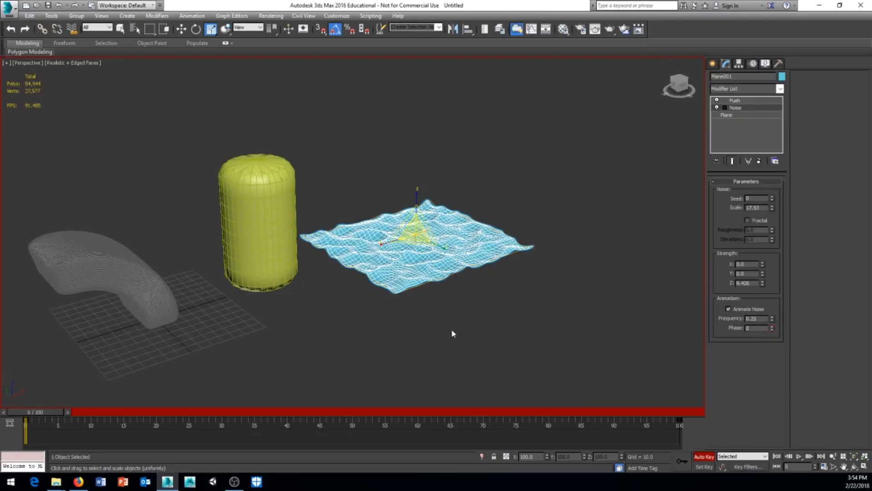
{"action": "middle_click_drag", "start_coordinate": [452, 332], "coordinate": [473, 314], "text": "alt"}
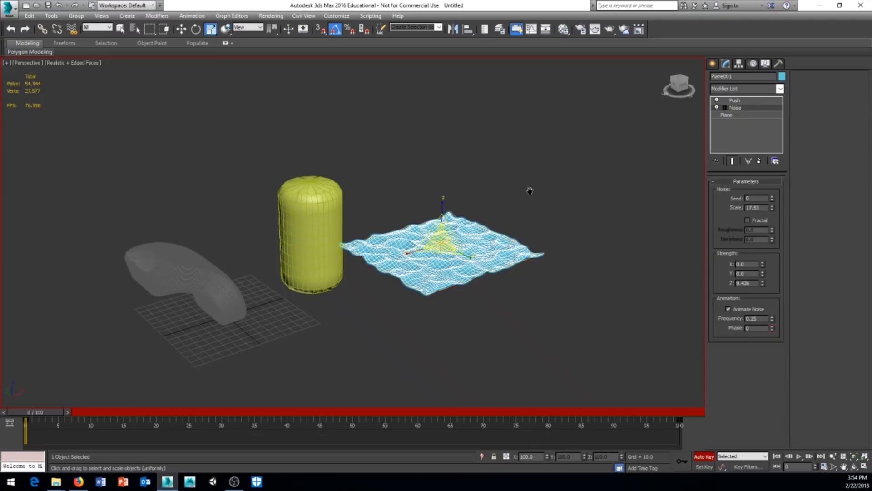
{"action": "middle_click_drag", "start_coordinate": [530, 189], "coordinate": [515, 194]}
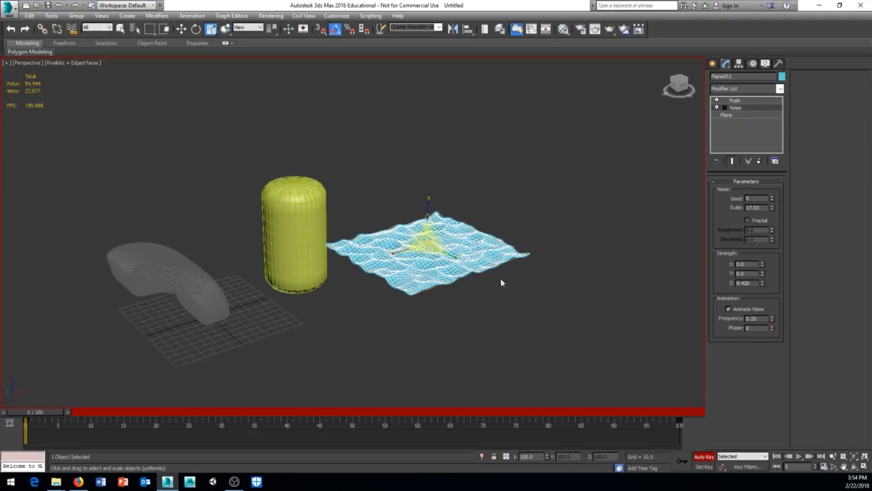
{"action": "middle_click_drag", "start_coordinate": [520, 304], "coordinate": [535, 300]}
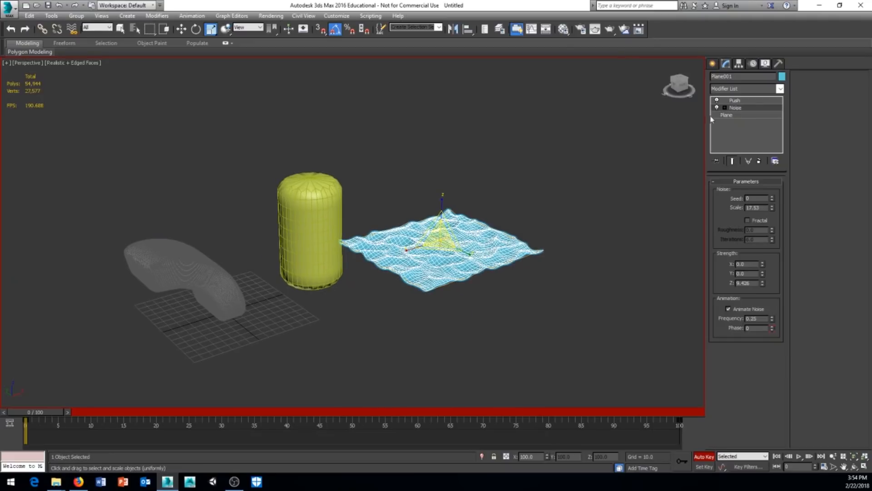